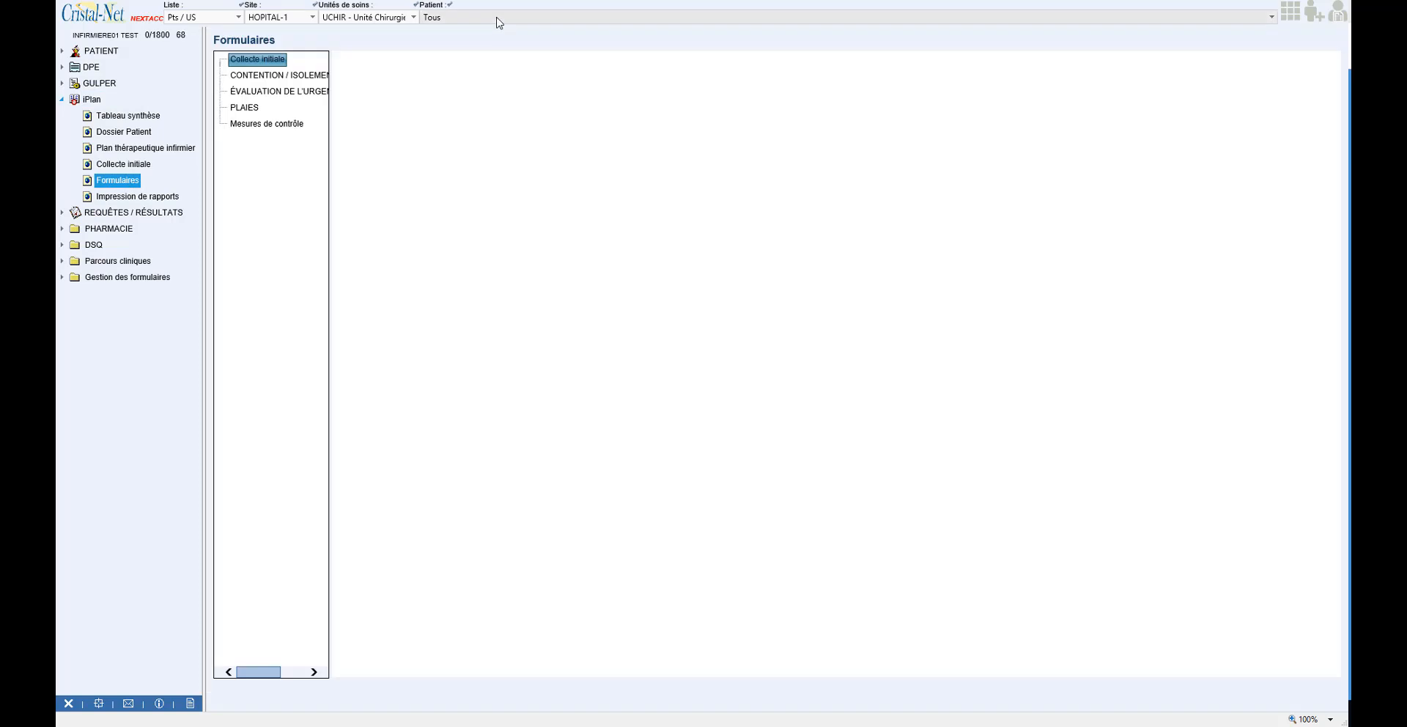
- Select the patient in bed 1005-B of UCHIR - Unité Chirurgie and display the patient's Mesures de contrôle form
left_click(496, 19)
left_click(499, 121)
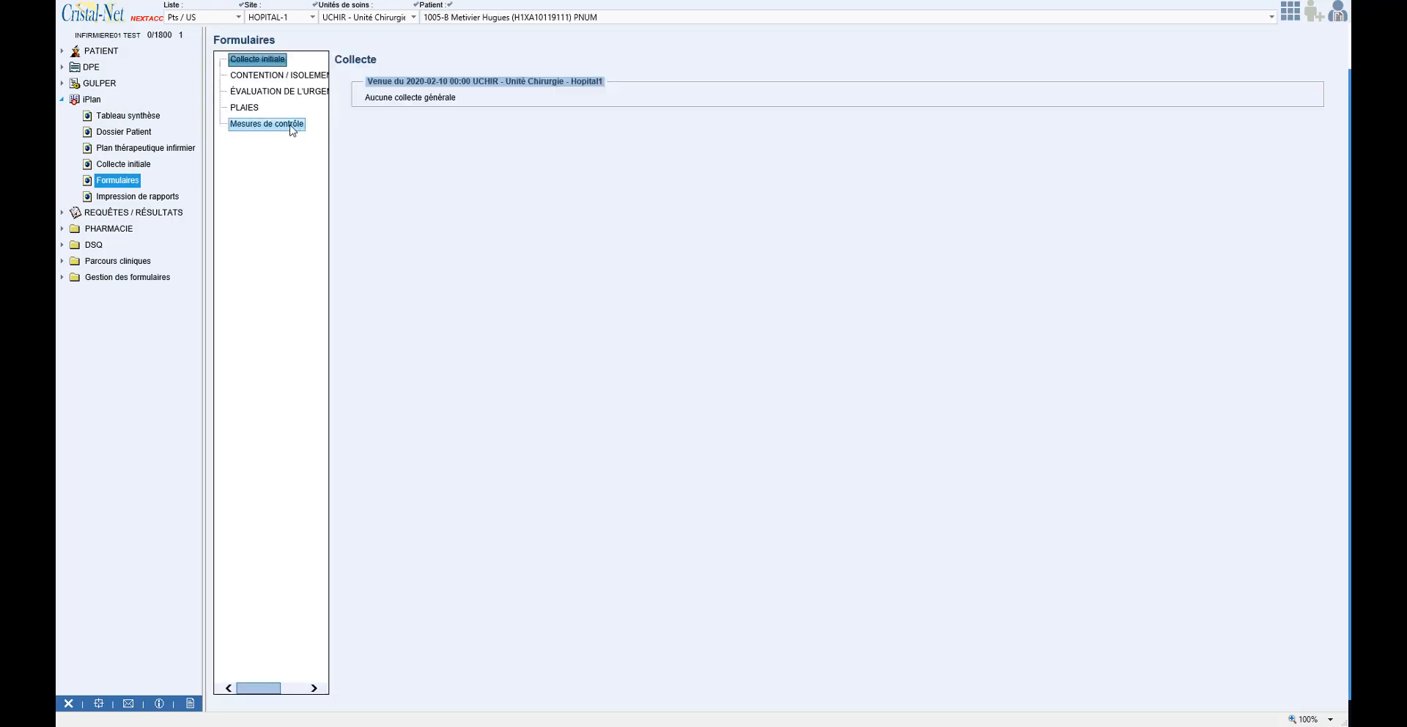
left_click(293, 126)
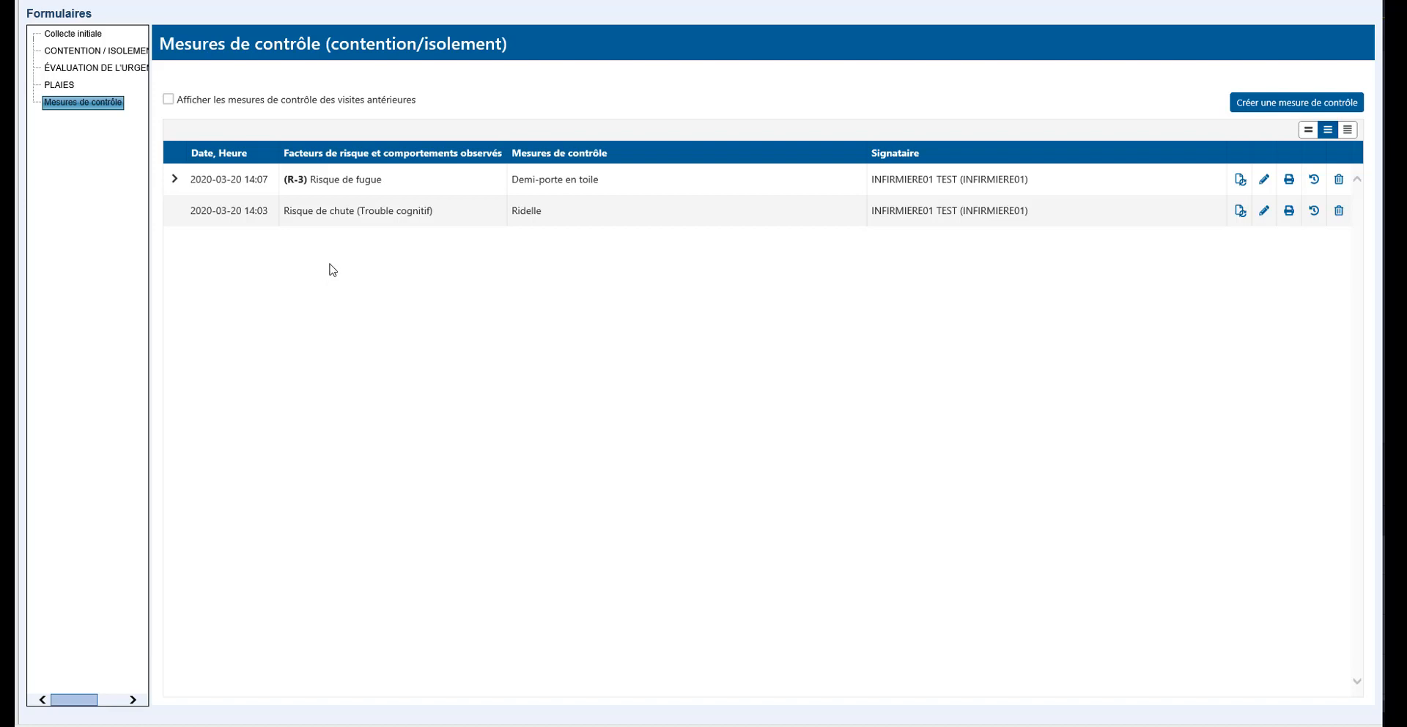
- Examine the summary of the Ridelle control measure and the earlier revisions of the Risque de fugue measure
left_click(353, 217)
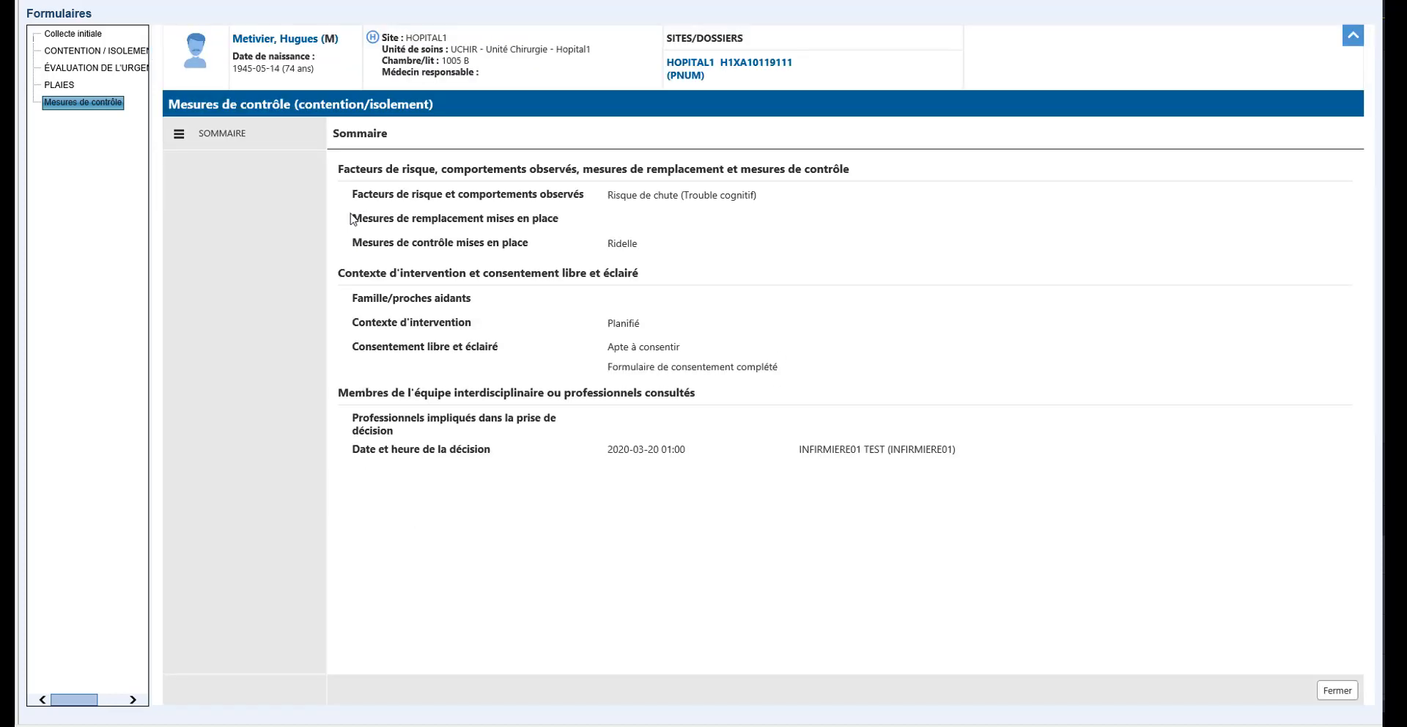
left_click(1337, 690)
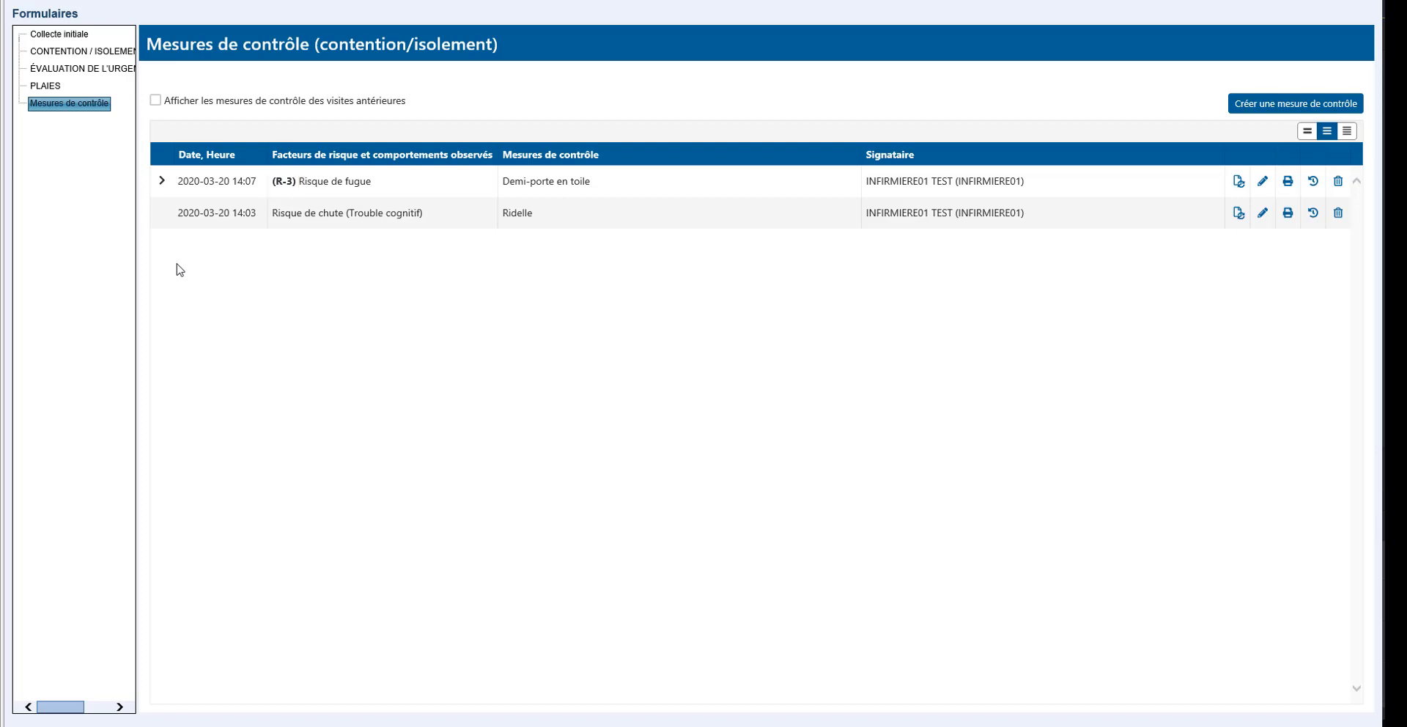
left_click(161, 183)
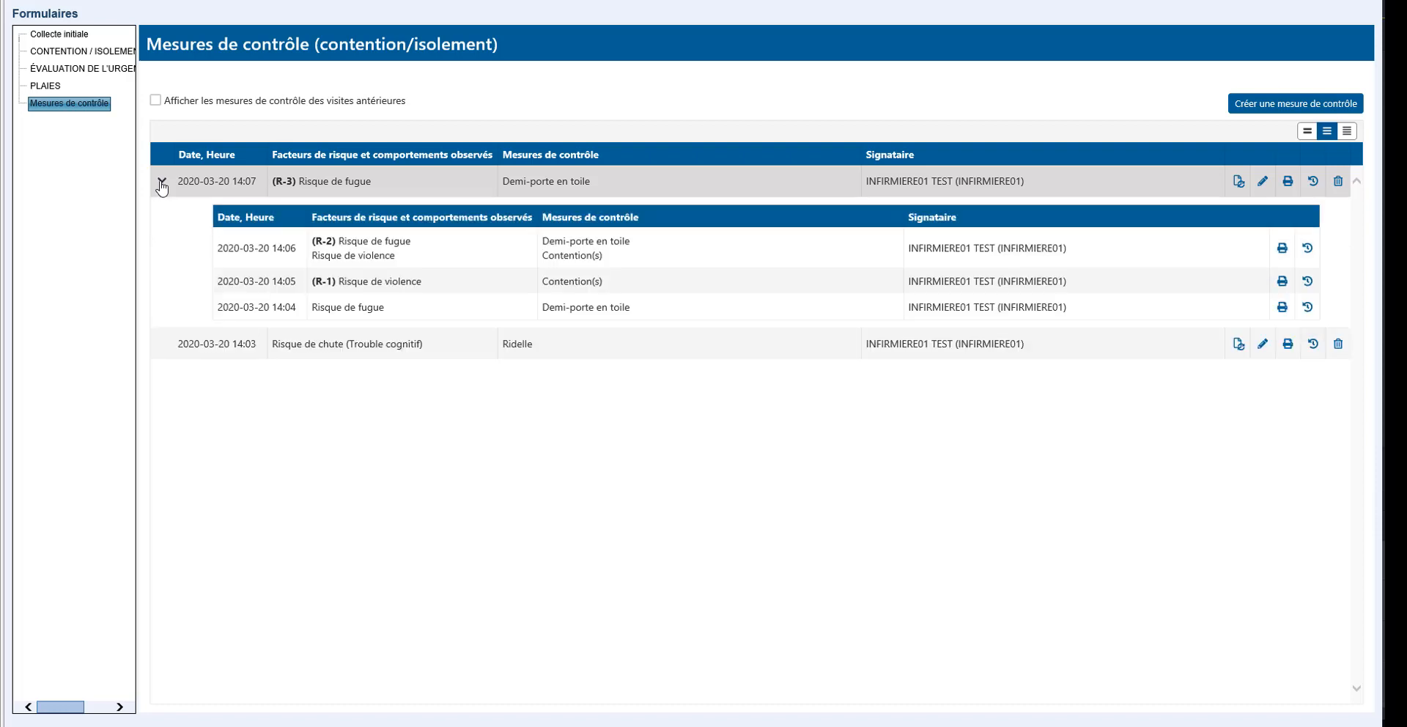
left_click(162, 183)
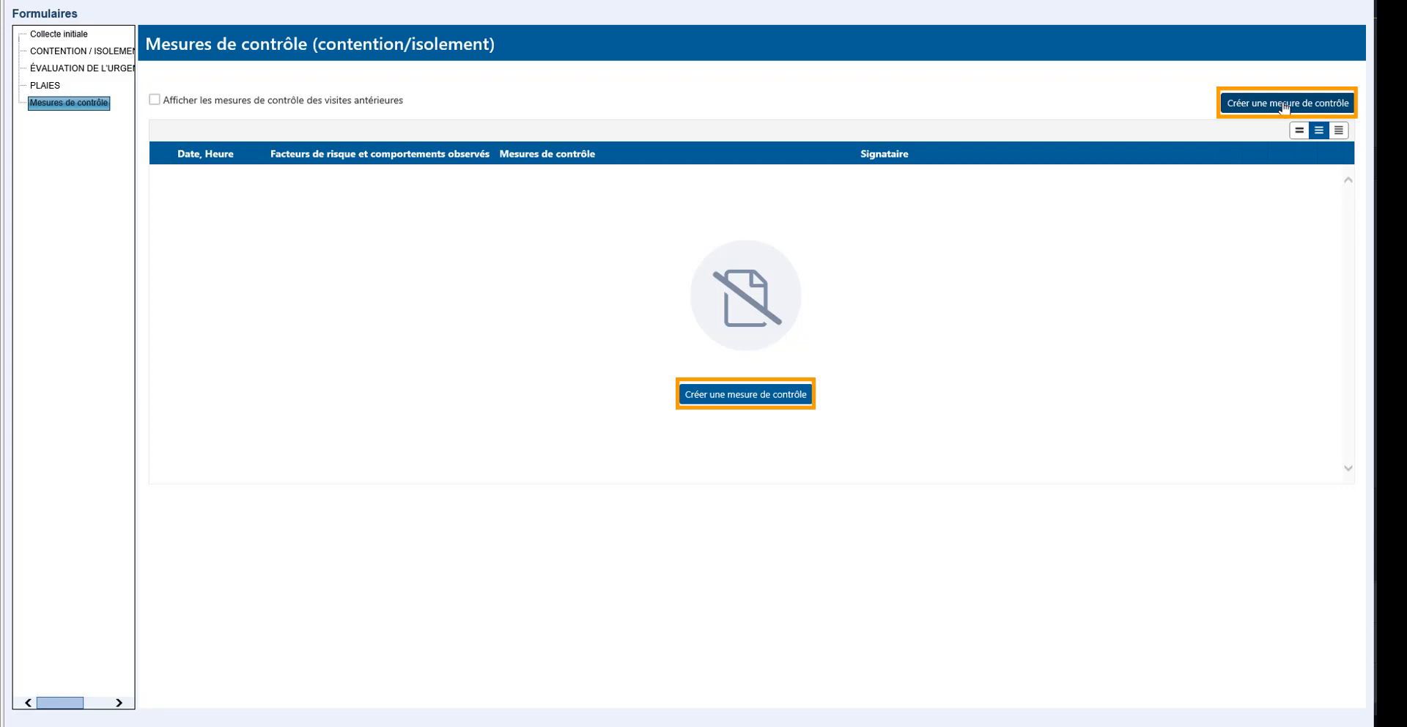
- Create a new control measure and look through its three sections, returning to the risk factors and measures section
left_click(1282, 106)
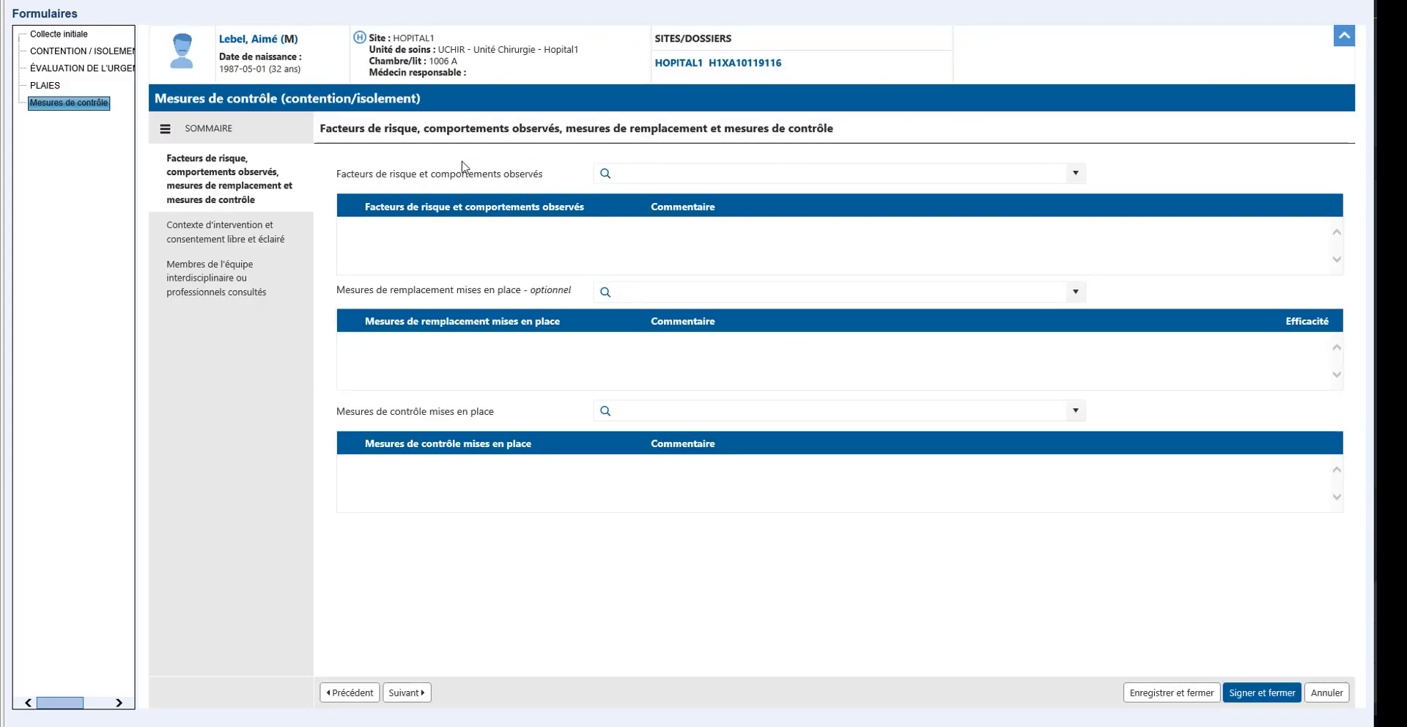
left_click(227, 236)
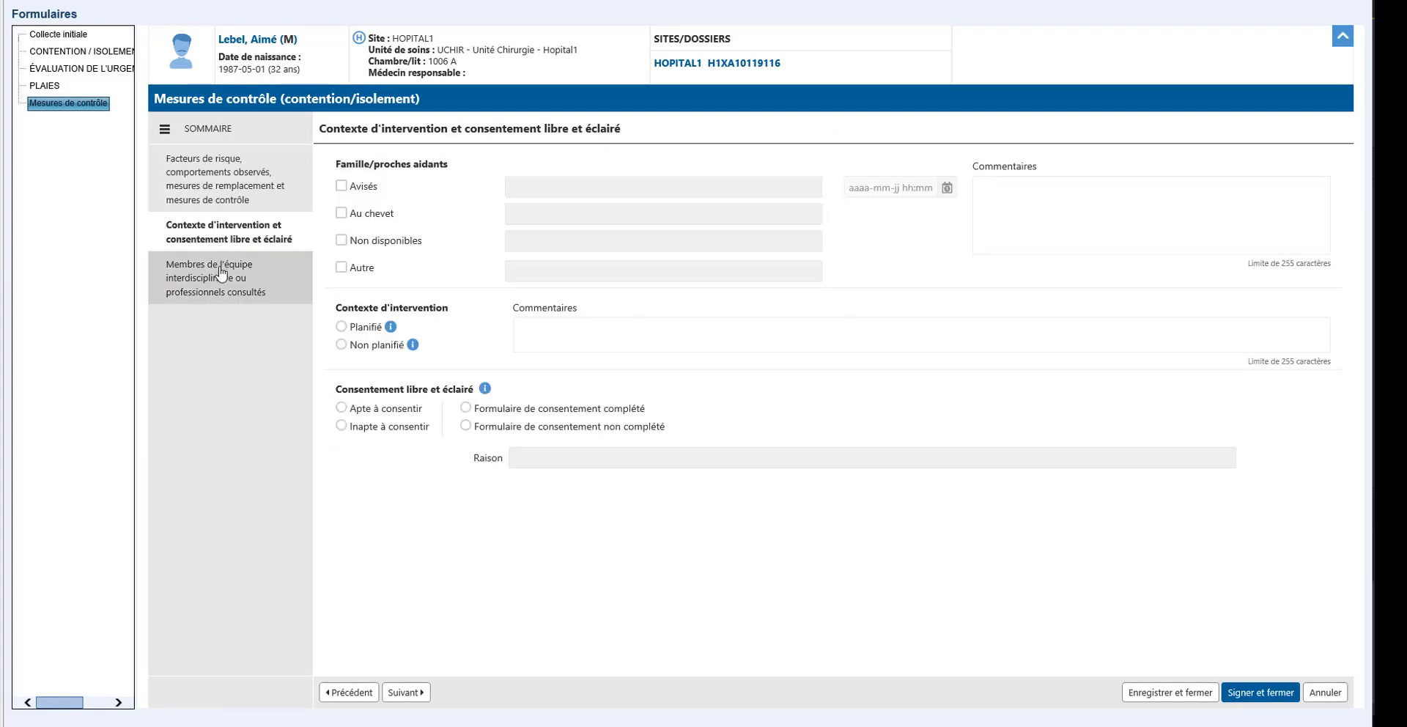
left_click(221, 273)
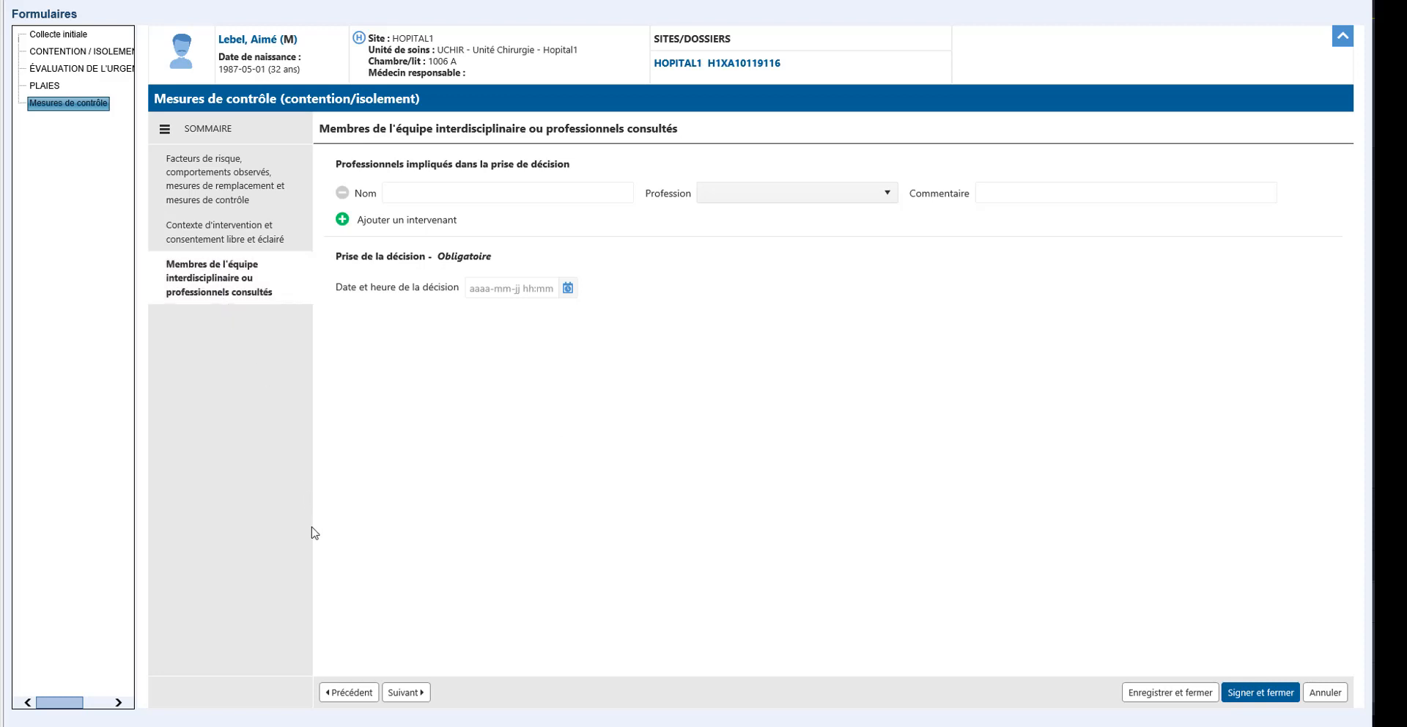
left_click(351, 692)
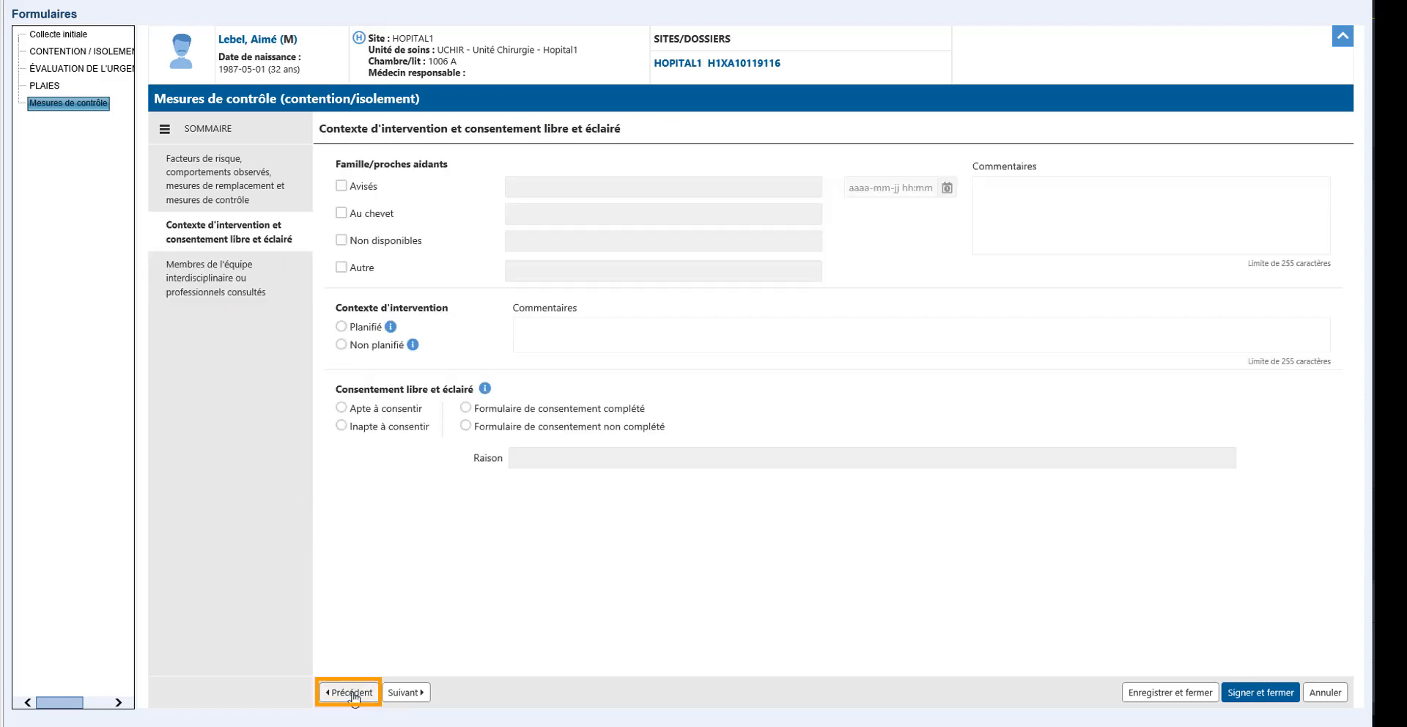
left_click(403, 693)
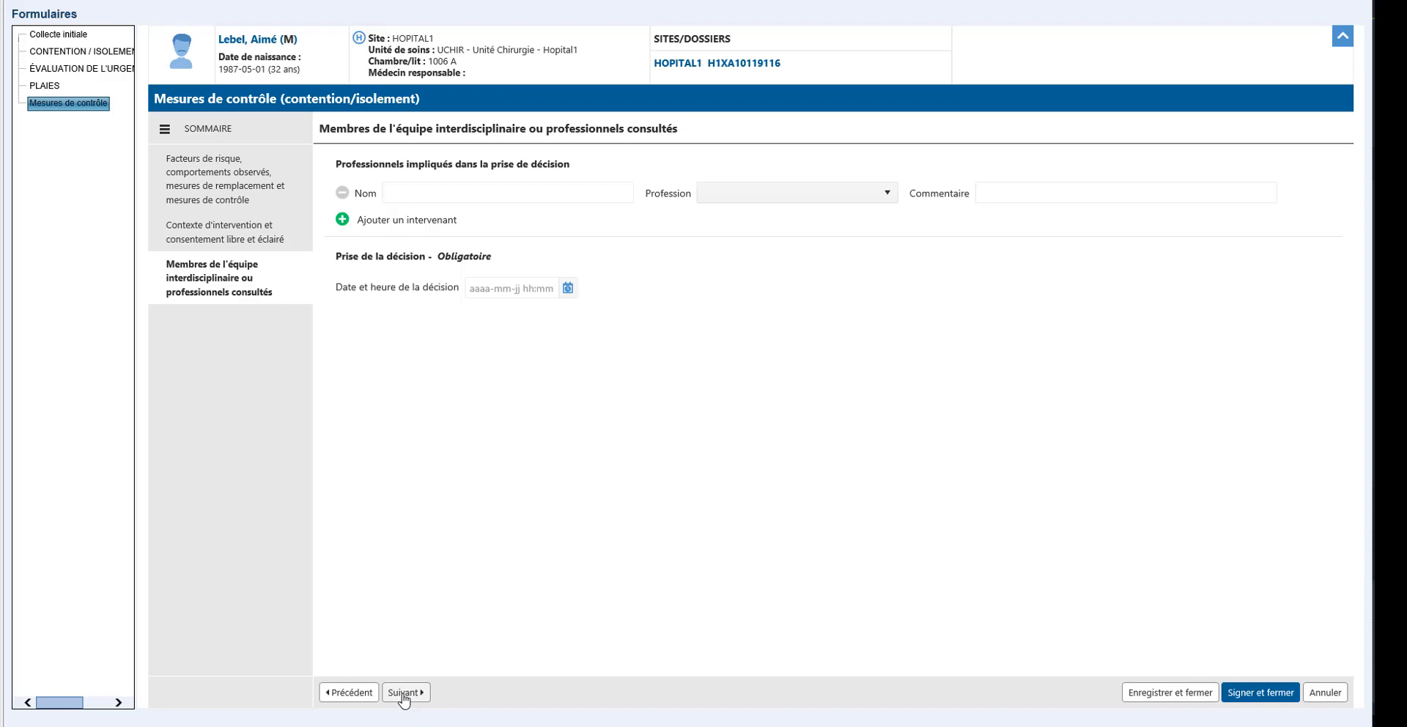
left_click(256, 187)
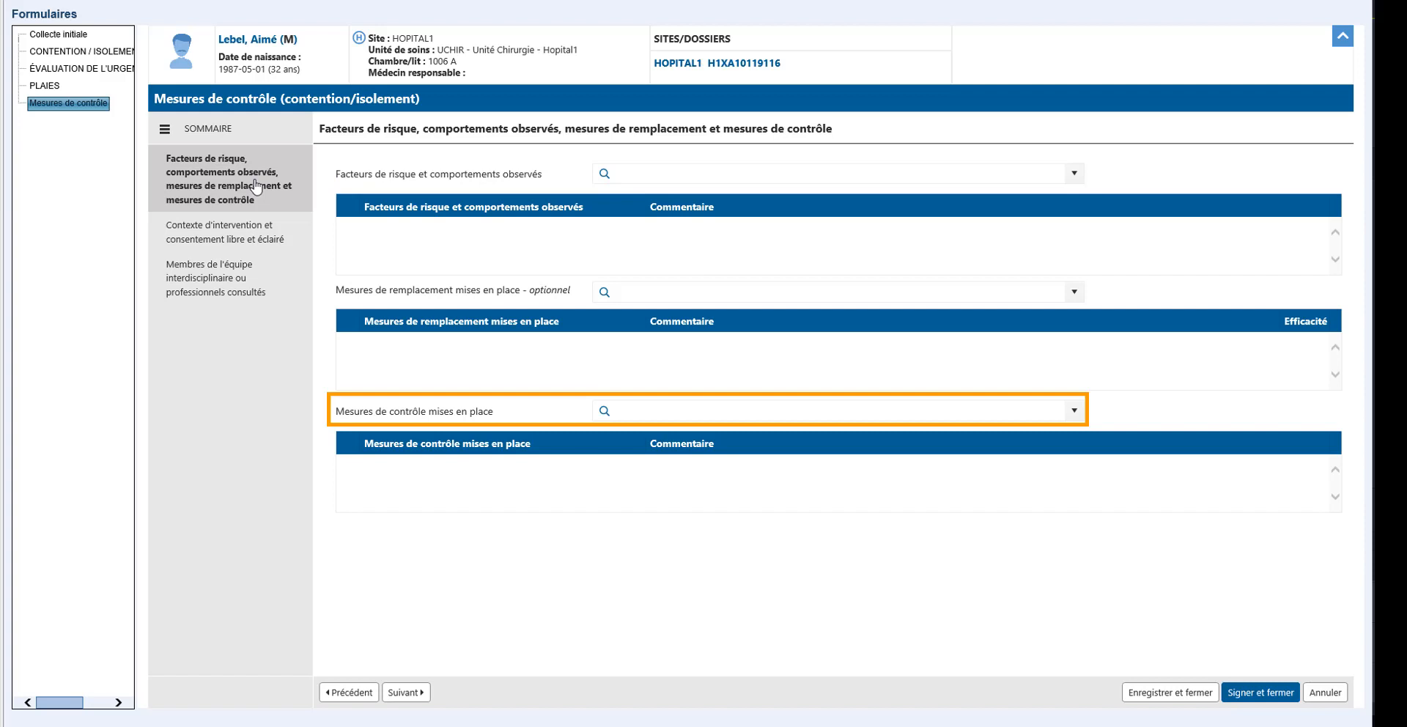
left_click(633, 173)
type("risq")
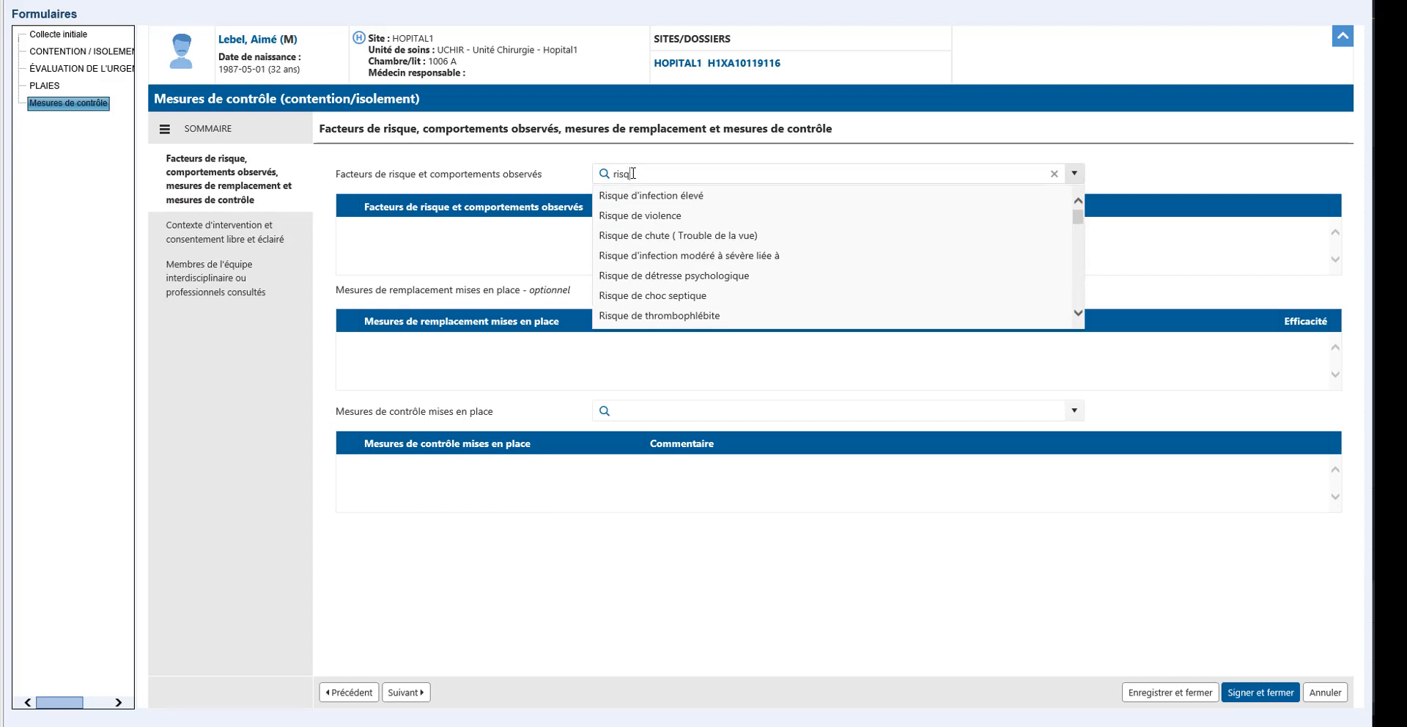
key("BackSpace")
key("BackSpace")
key("BackSpace")
key("BackSpace")
- Find and add the risk factor "Autre constat" and reword it as "Risque d'errance"
type("autre")
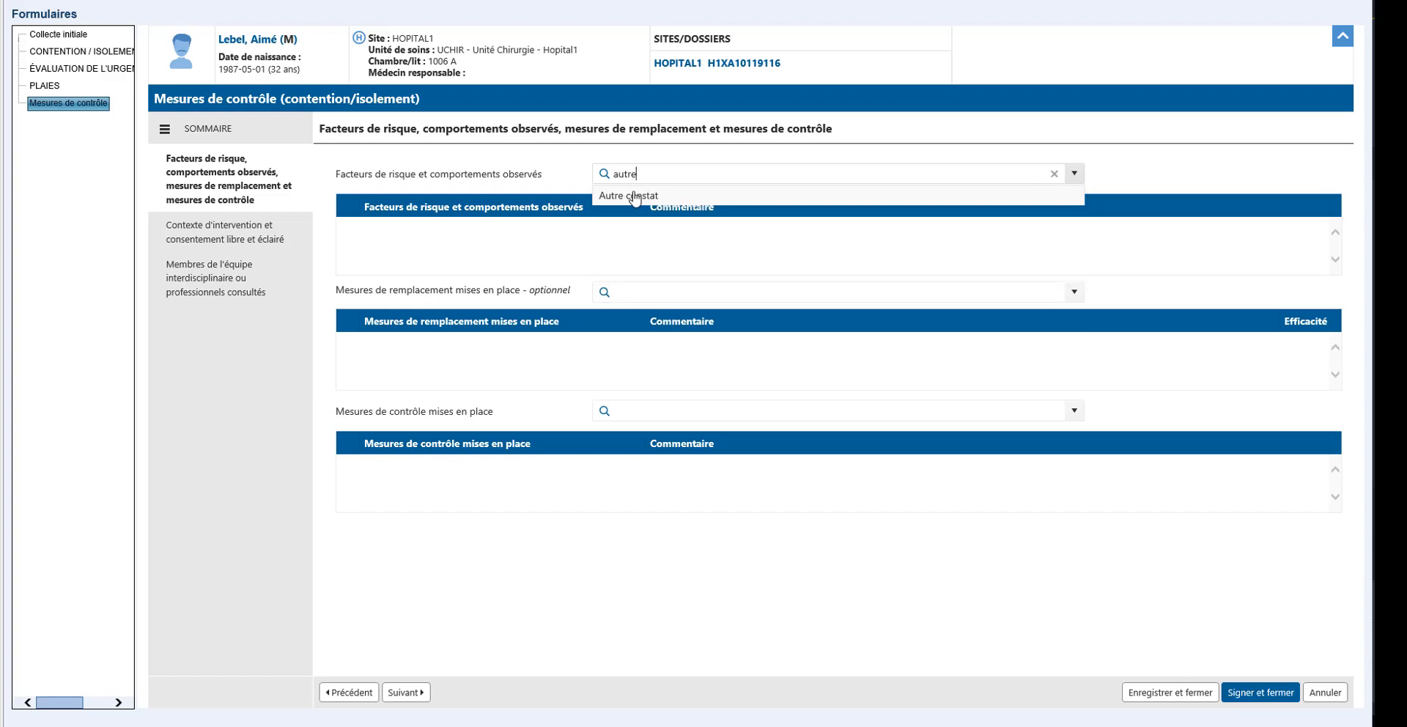
left_click(638, 202)
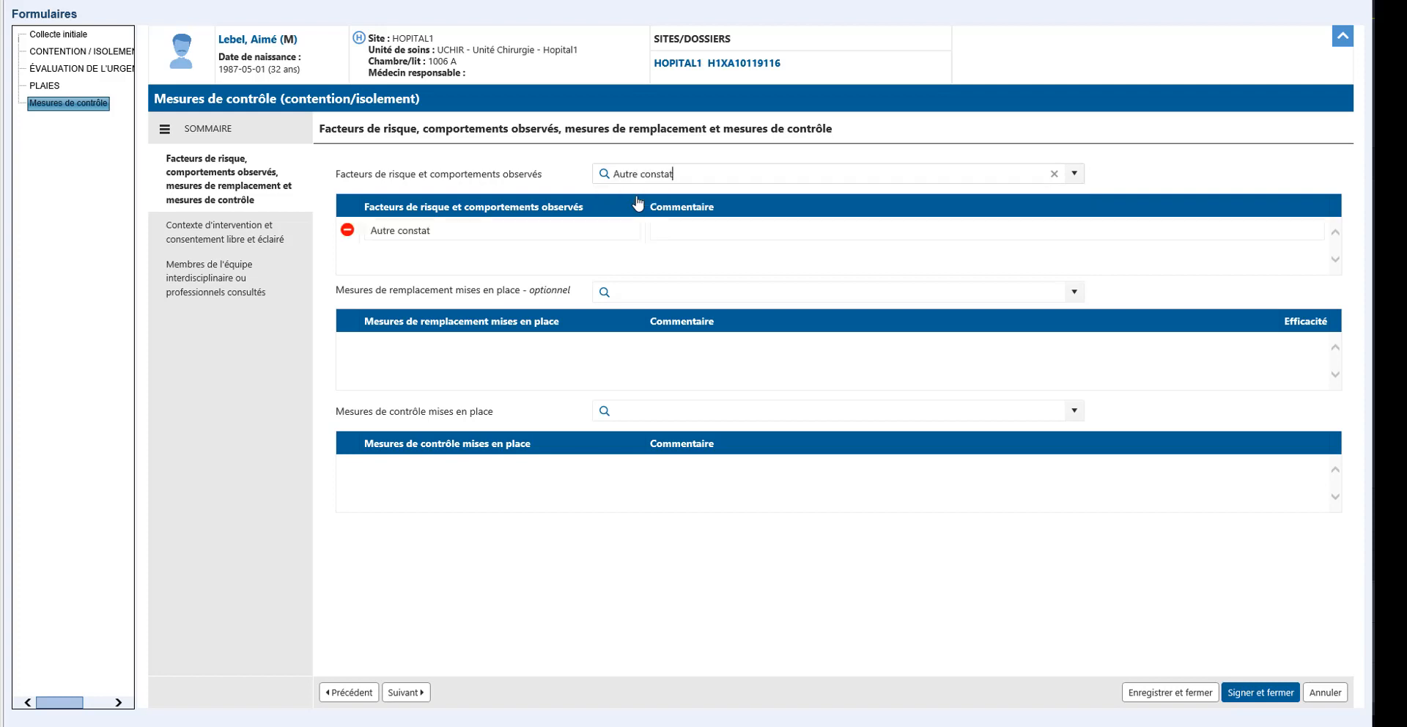
left_click_drag(434, 230, 383, 232)
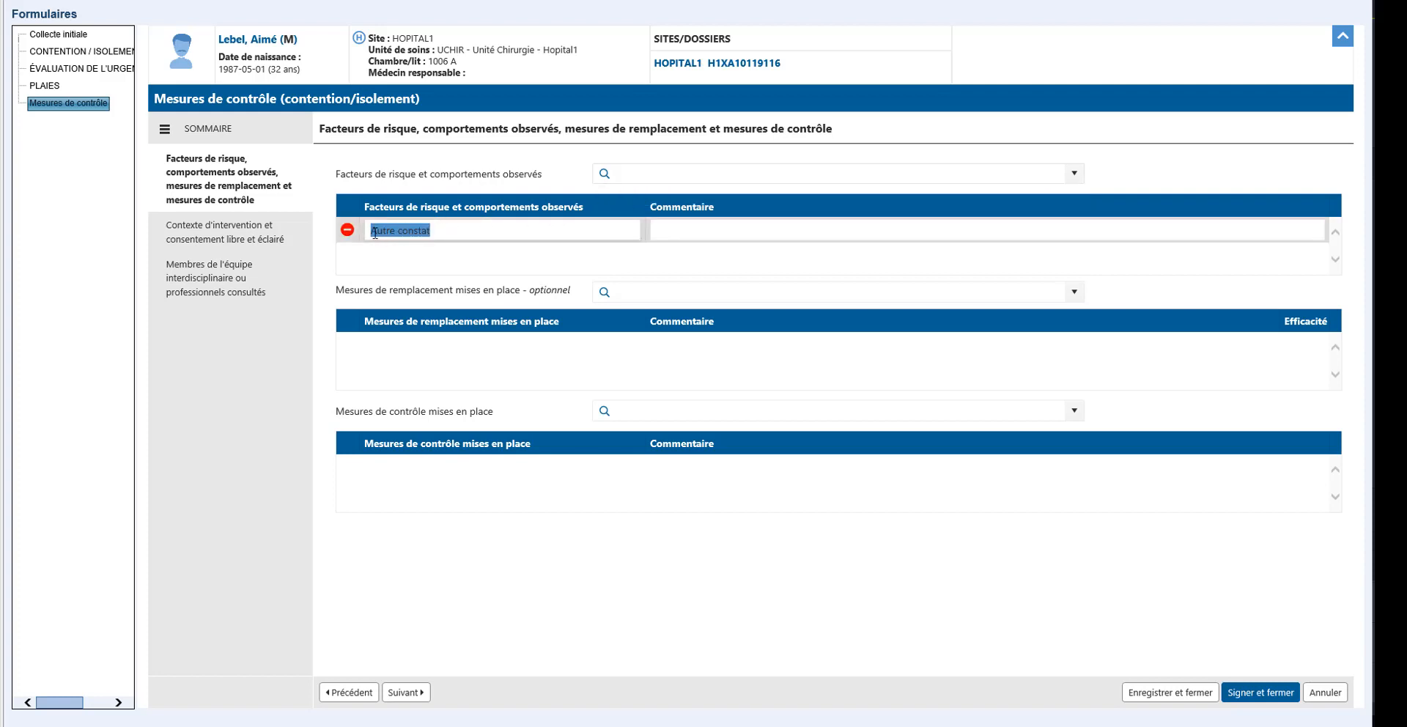
type("Risque d'errance")
left_click(419, 261)
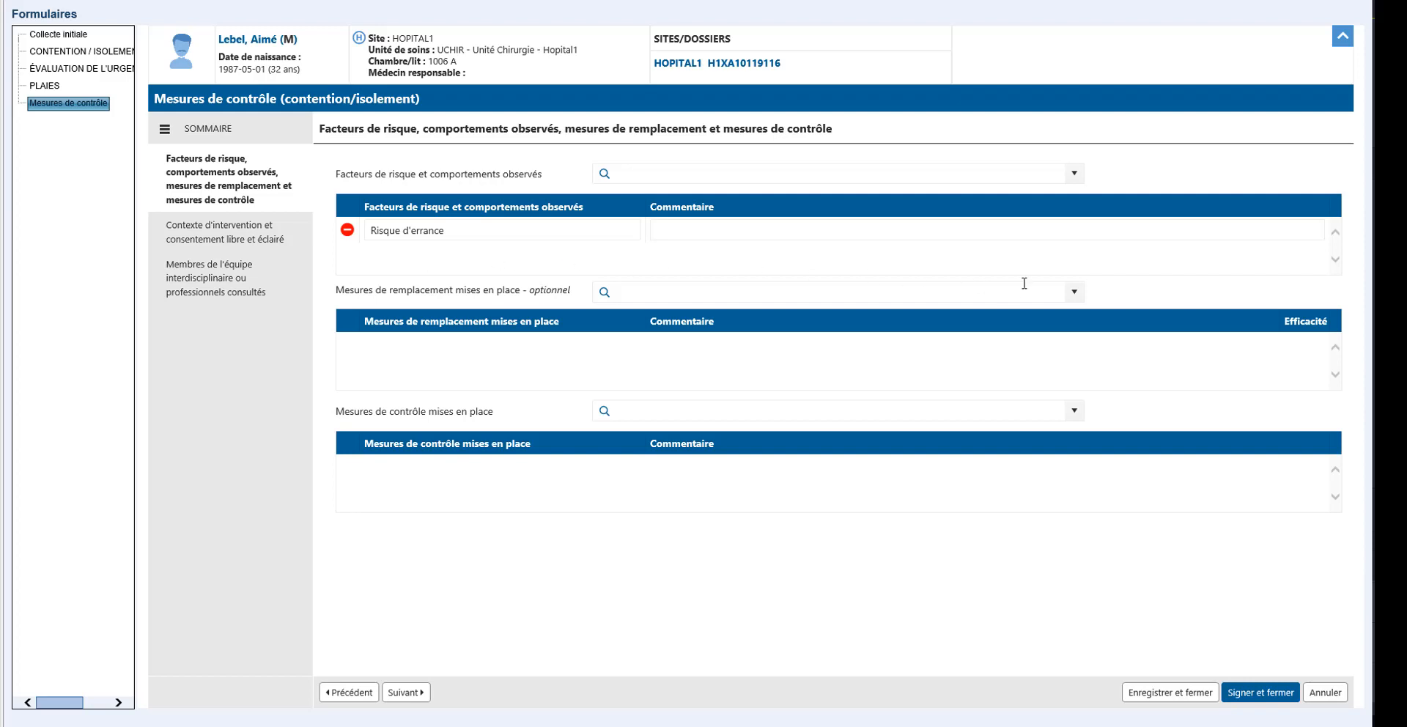
- Add the replacement measure "Système d'alarme de mouvement" and mark it as effective
left_click(1071, 291)
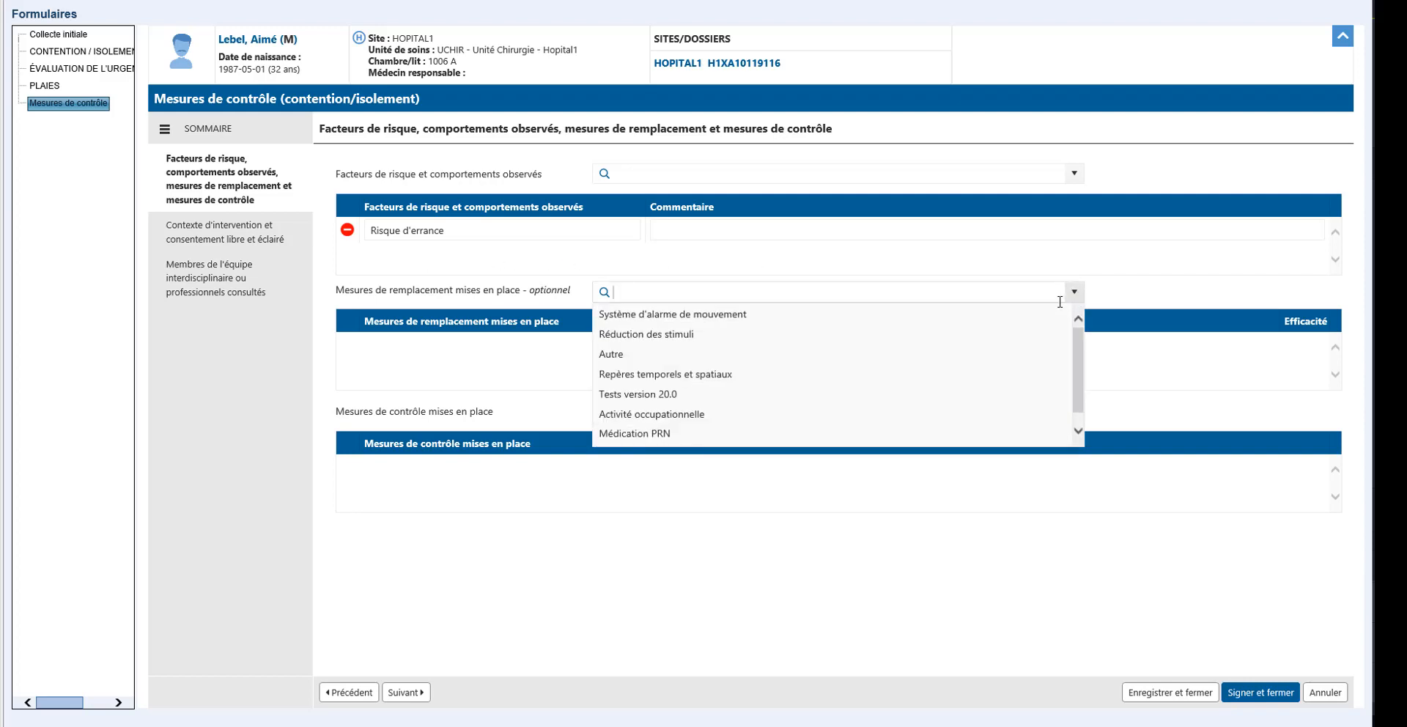
left_click(1035, 315)
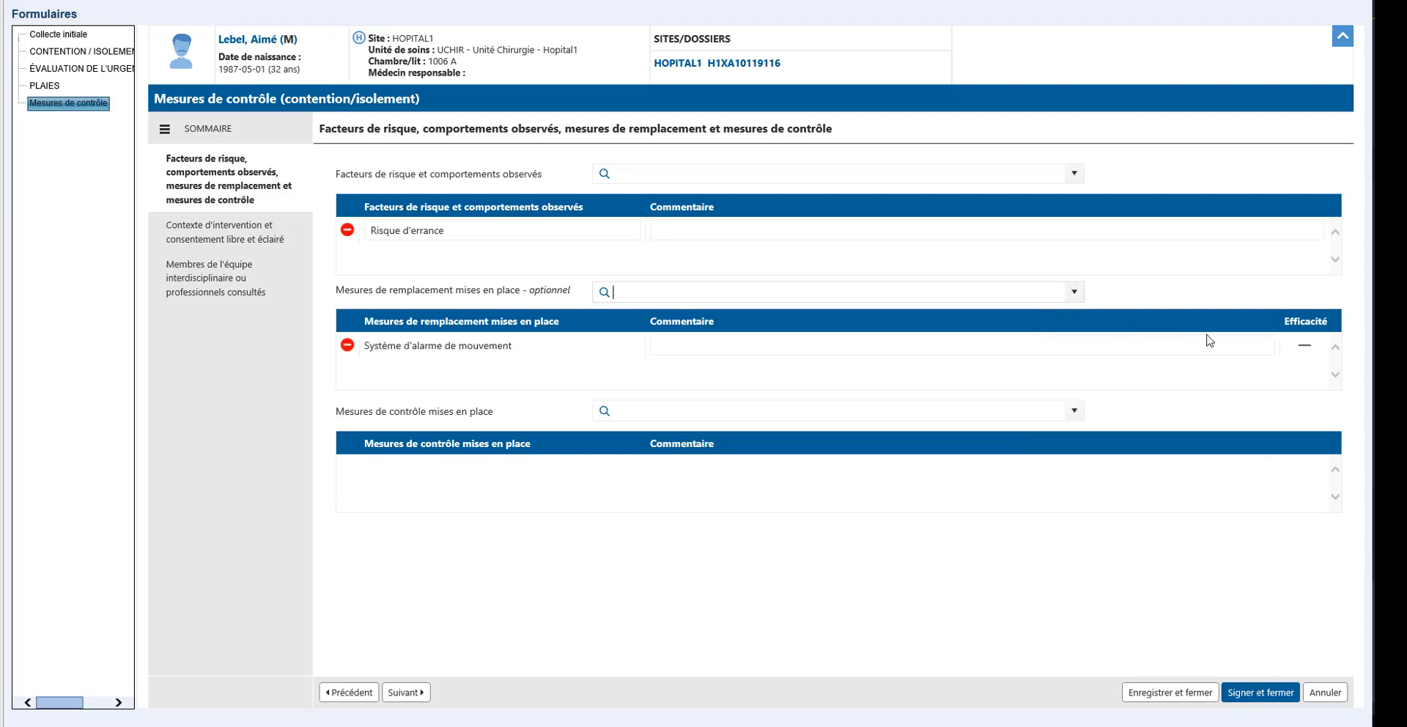
left_click(1305, 349)
- Search the control measures for "demi" and add "Demi-porte en toile"
left_click(806, 406)
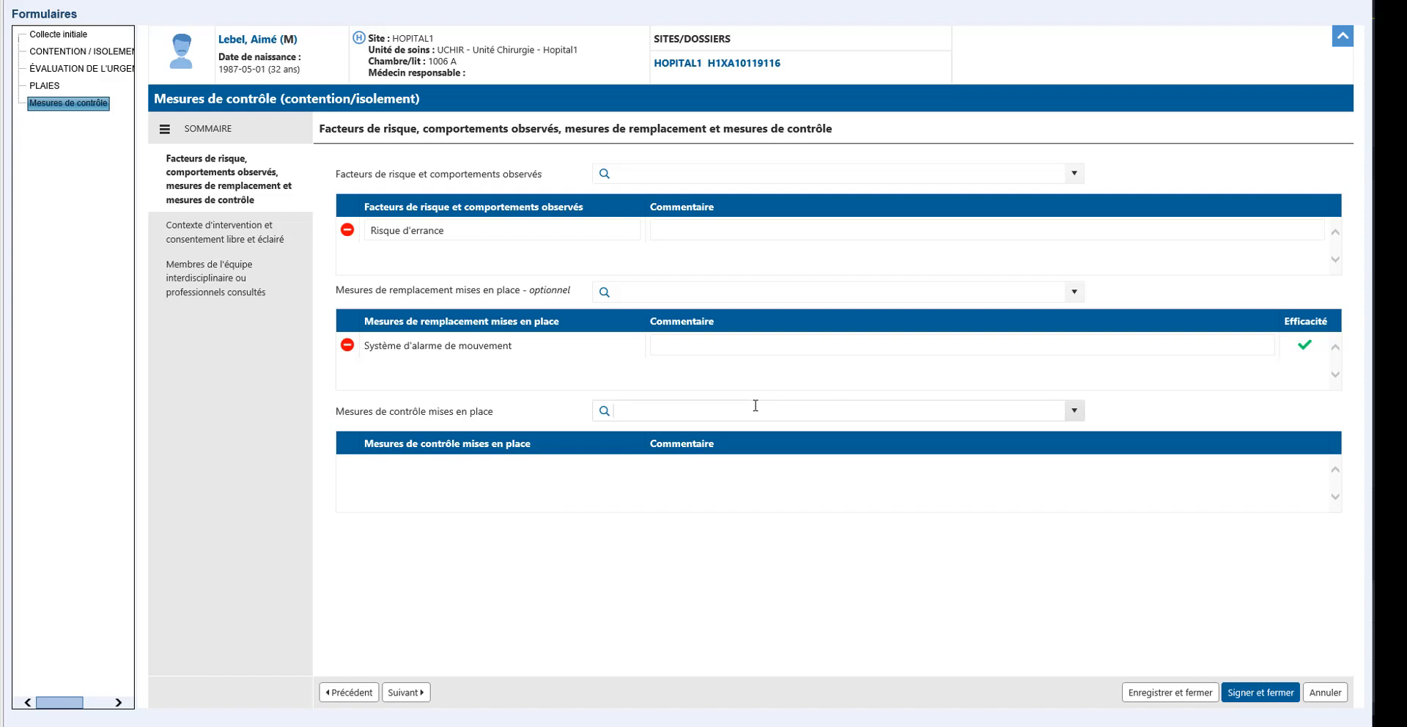
type("demi")
left_click(729, 456)
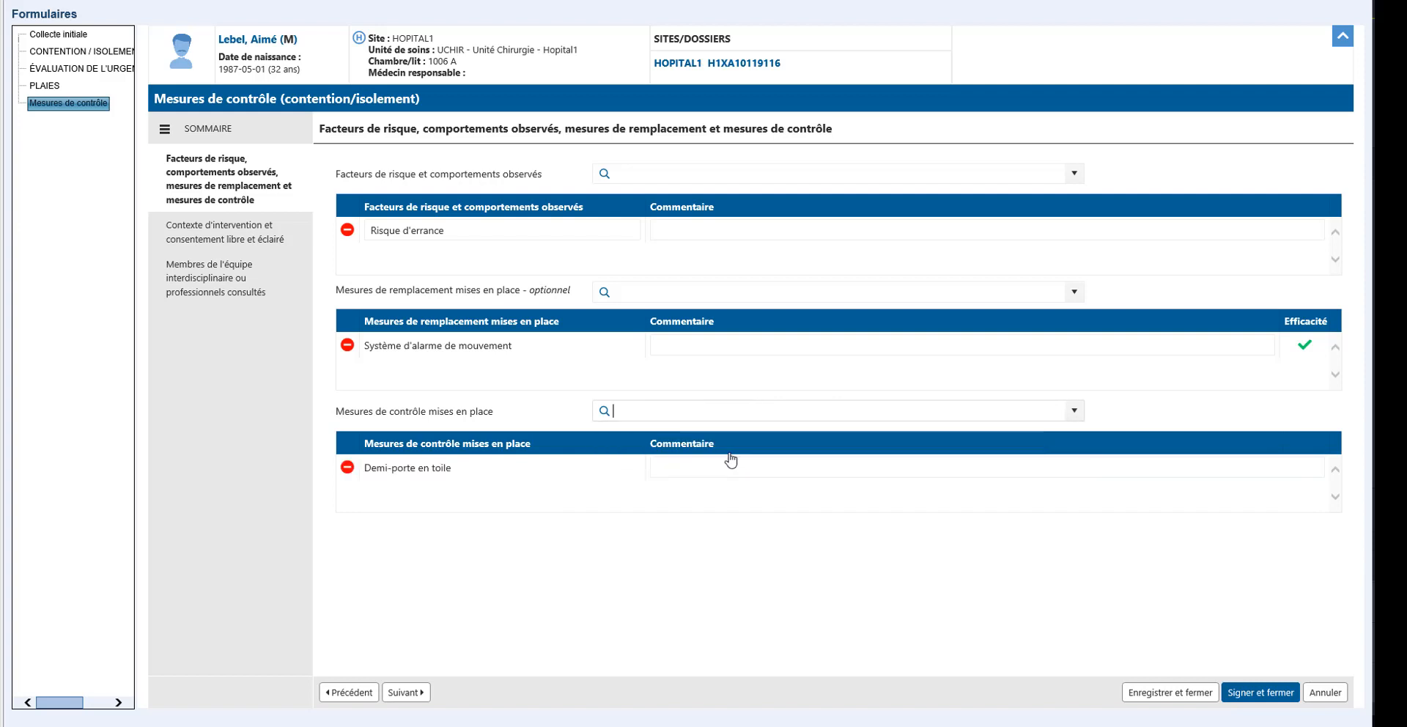
- In the context and consent section, set the intervention to Planifié and consent to Apte à consentir with Formulaire de consentement complété
left_click(284, 232)
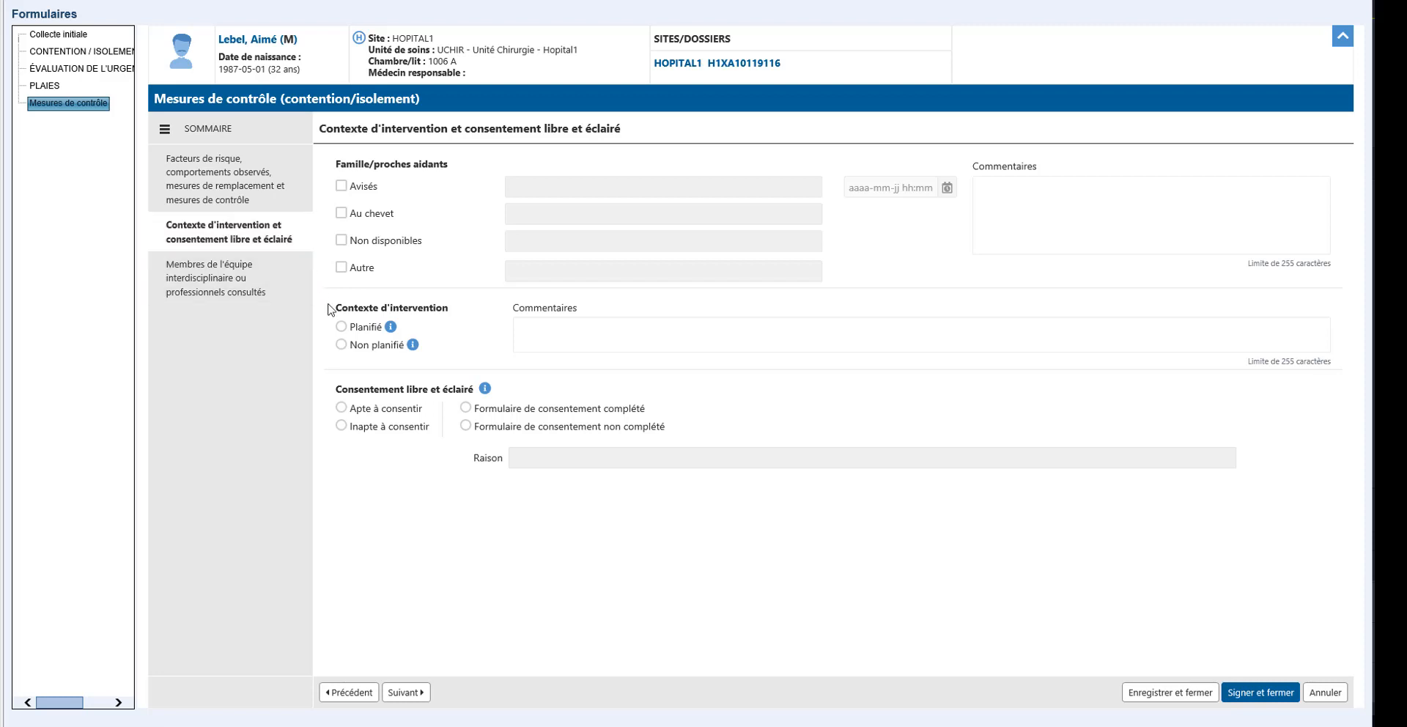
left_click(341, 327)
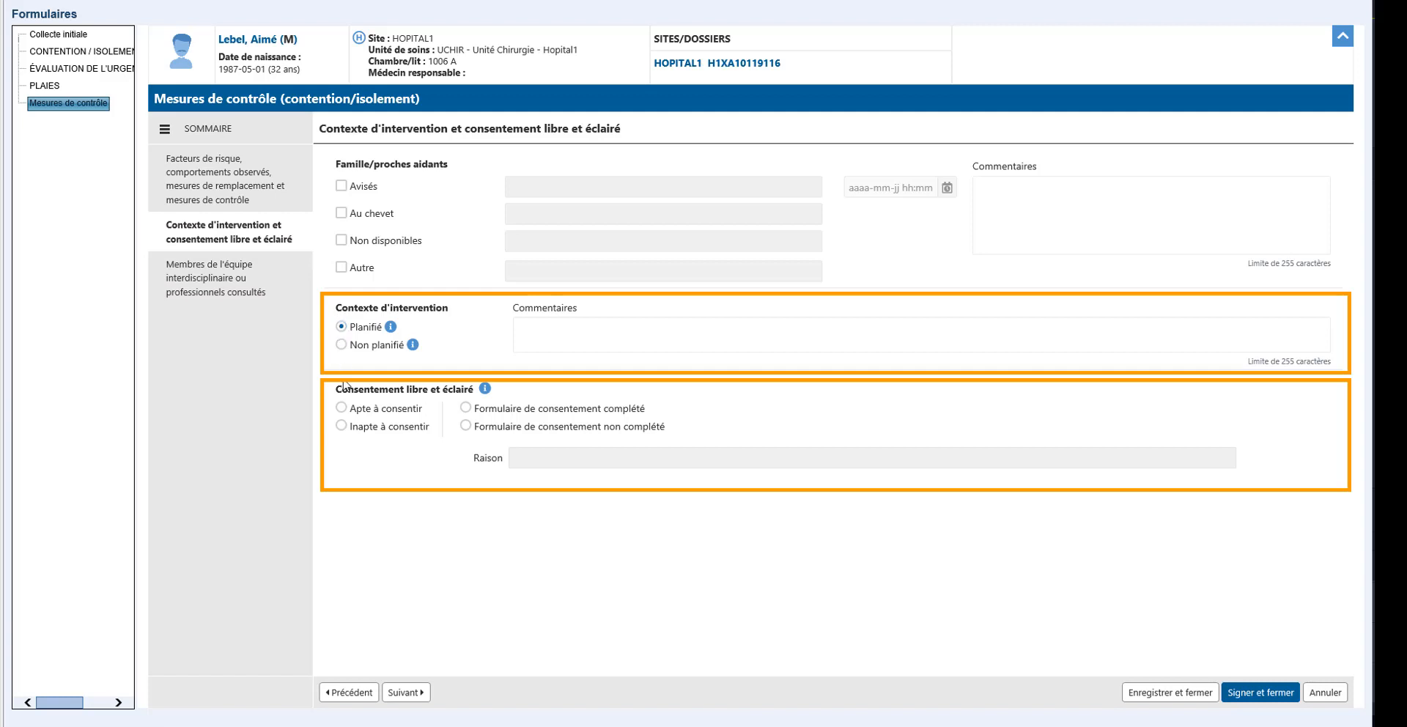
left_click(341, 408)
left_click(465, 411)
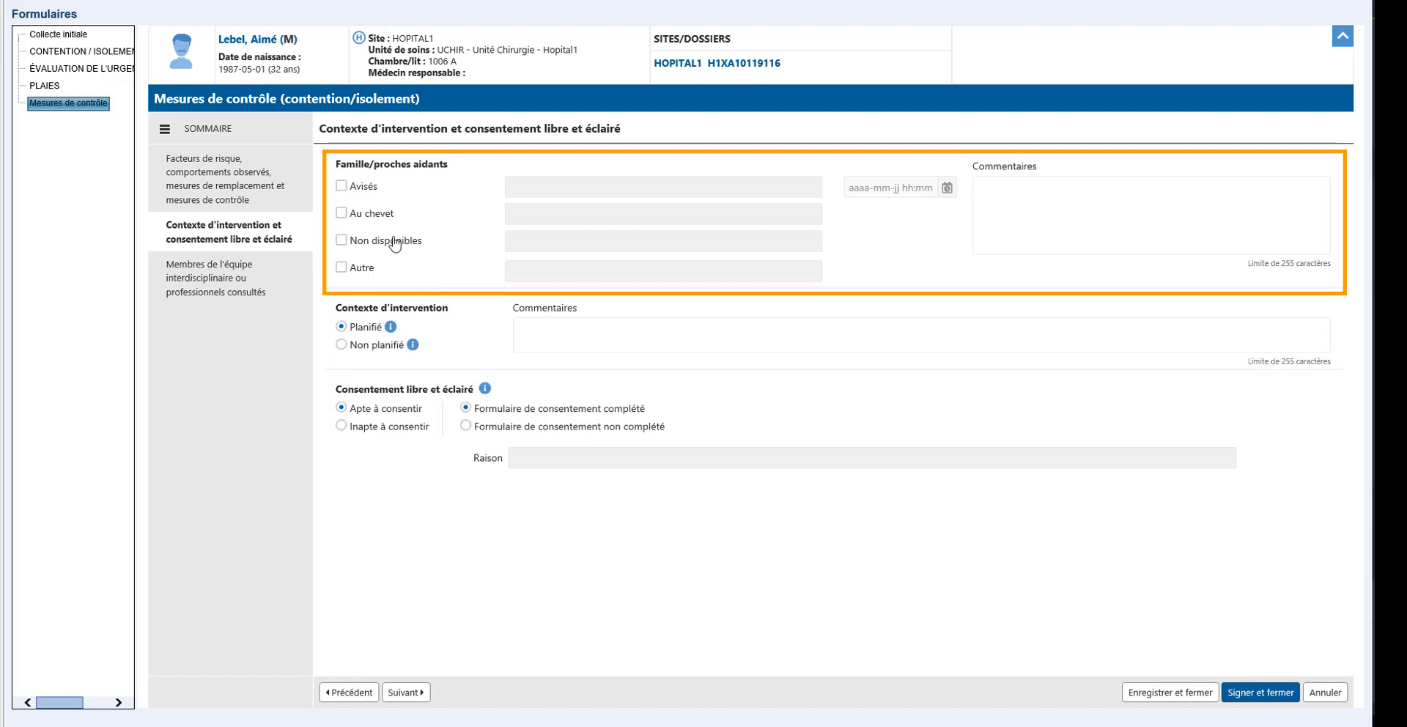
left_click(340, 187)
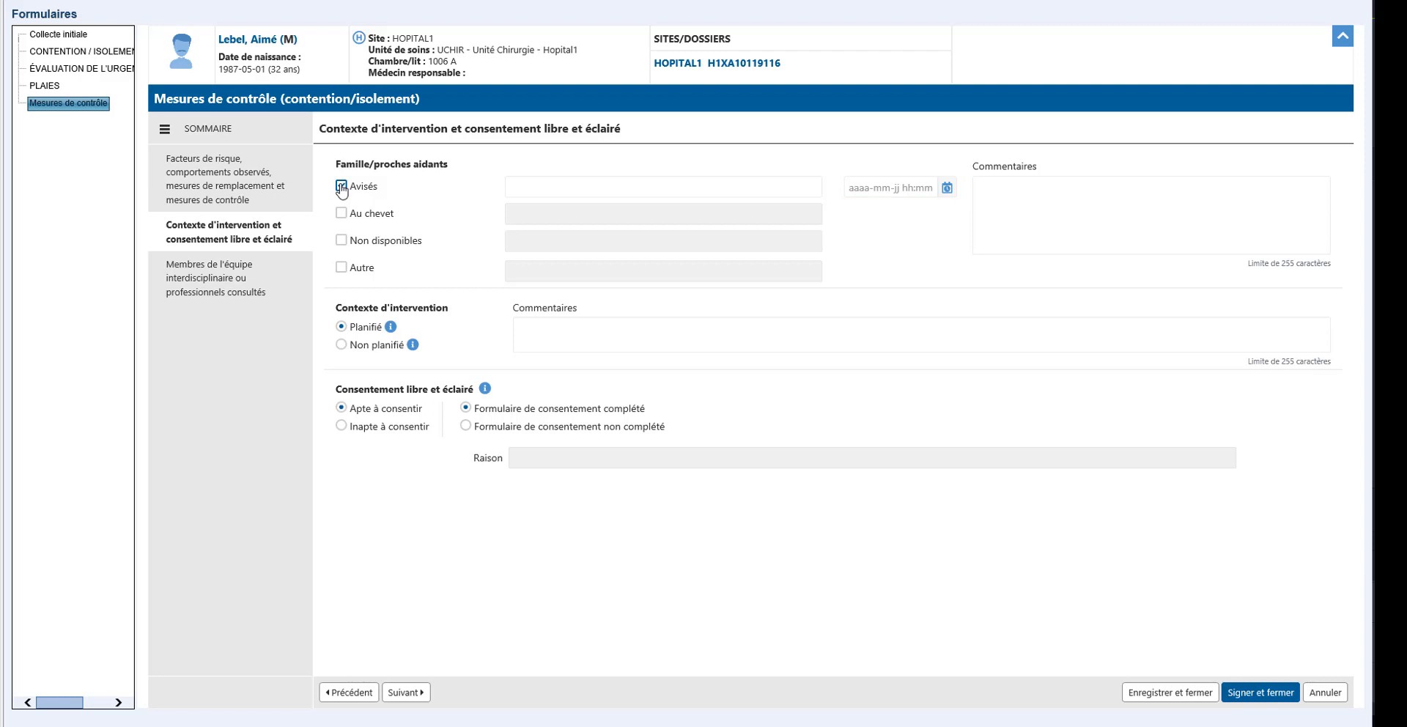
left_click(341, 187)
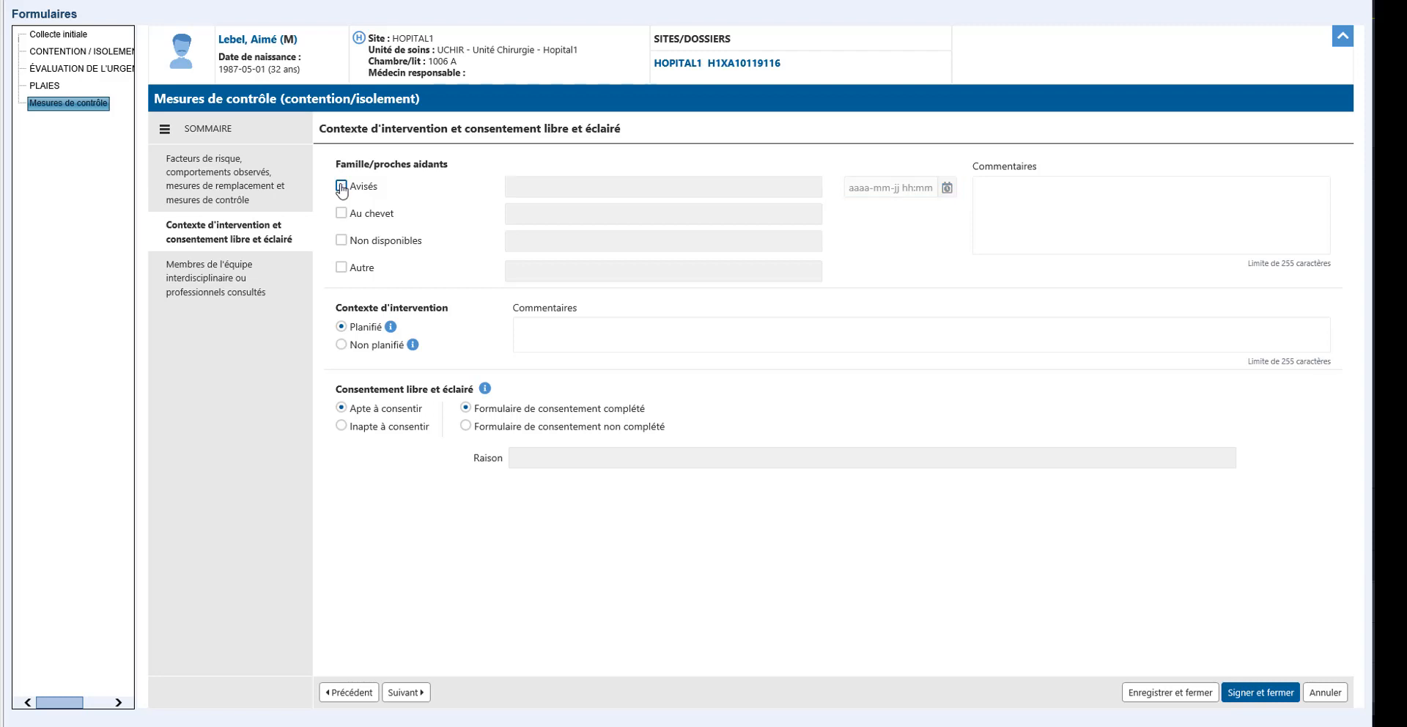
left_click(265, 265)
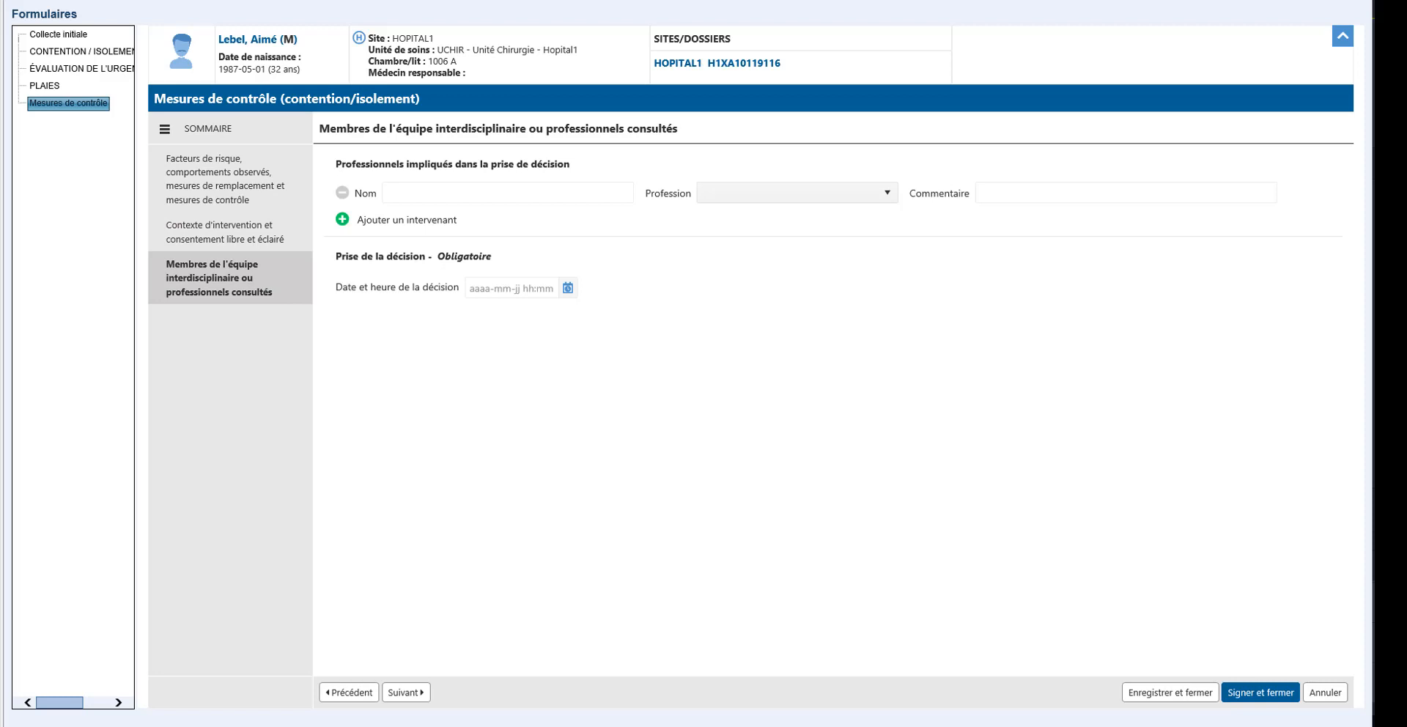
left_click(567, 288)
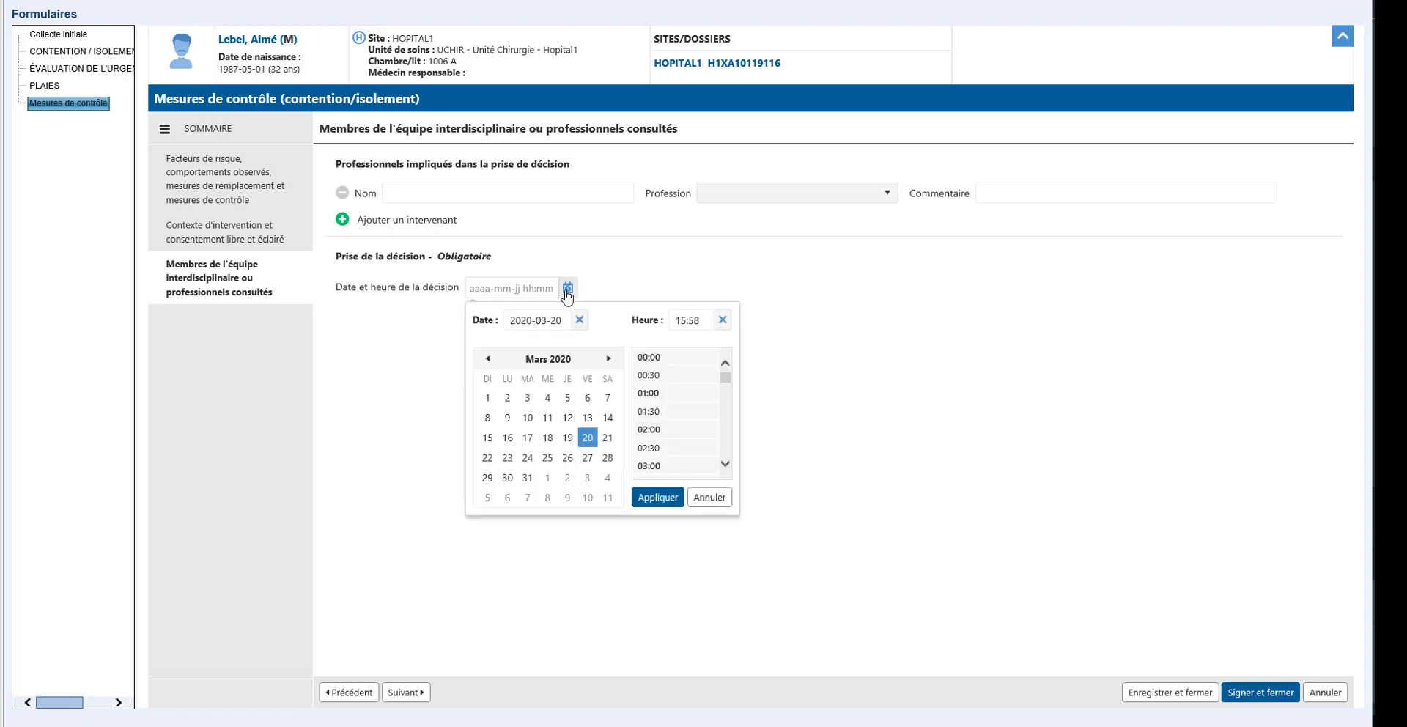
left_click(667, 465)
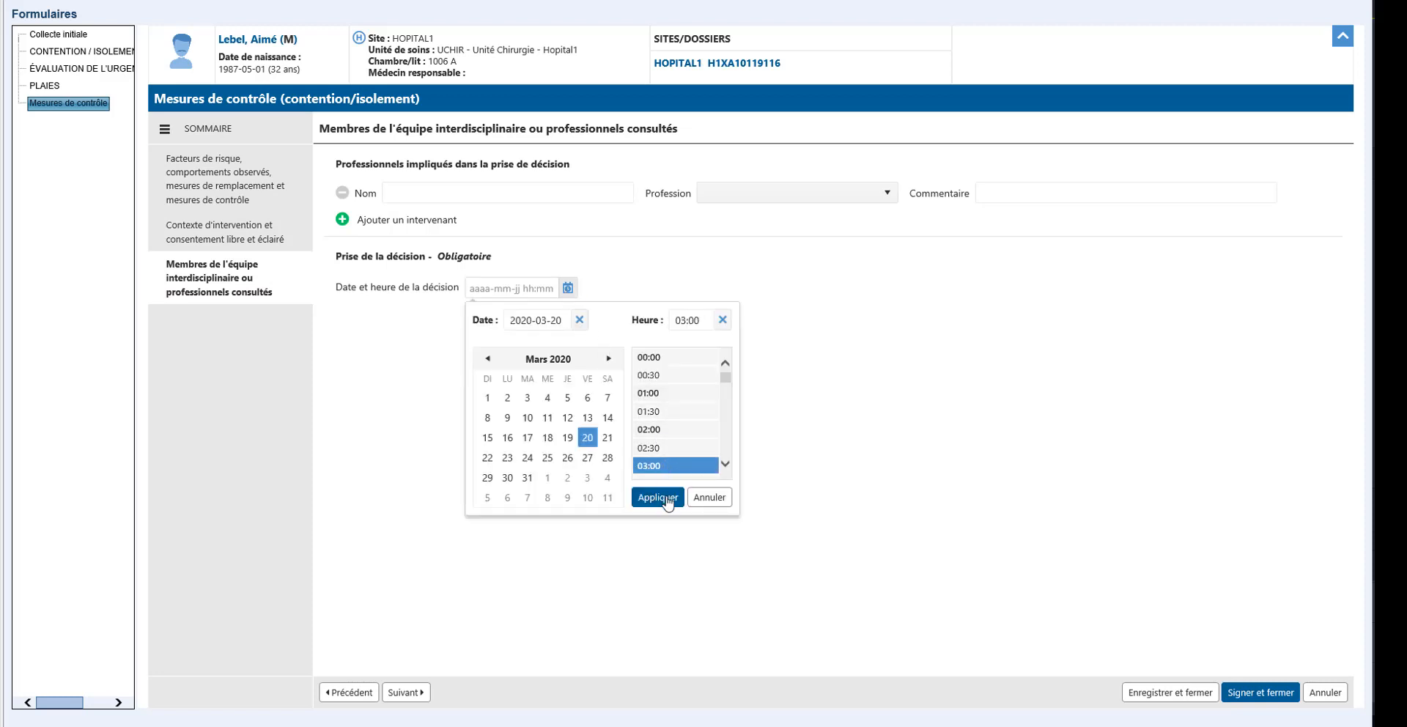
left_click(657, 497)
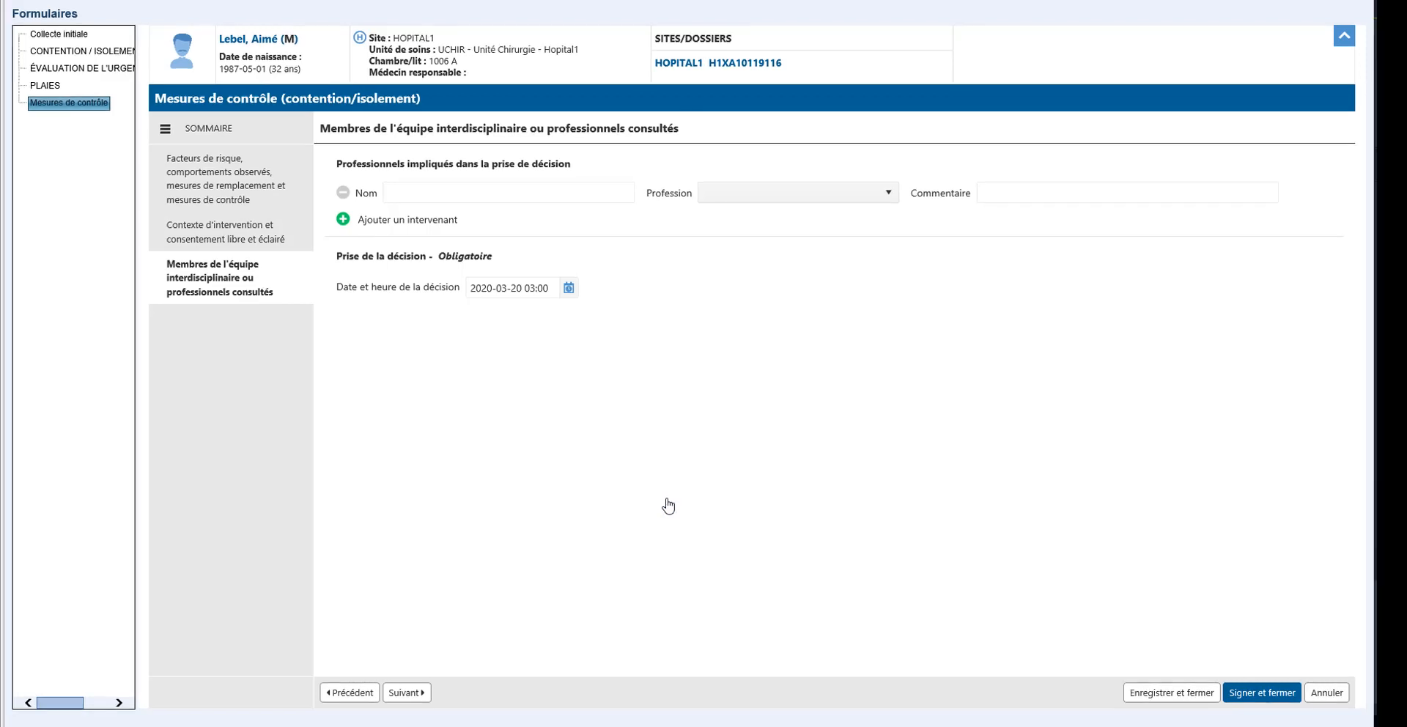
- Enter "Médecin 01" as a professional involved in the decision, with the profession Médecin
left_click(467, 196)
type("Médecin 01")
left_click(815, 197)
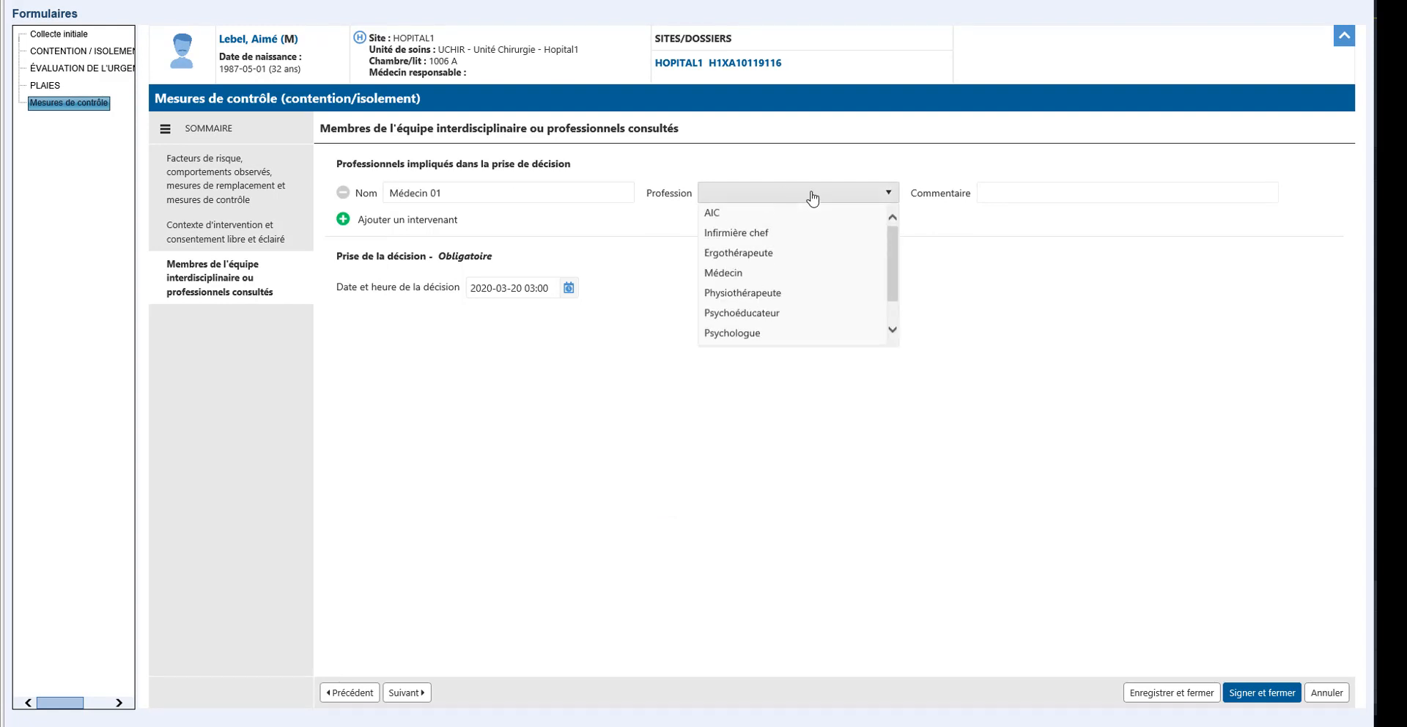
left_click(804, 276)
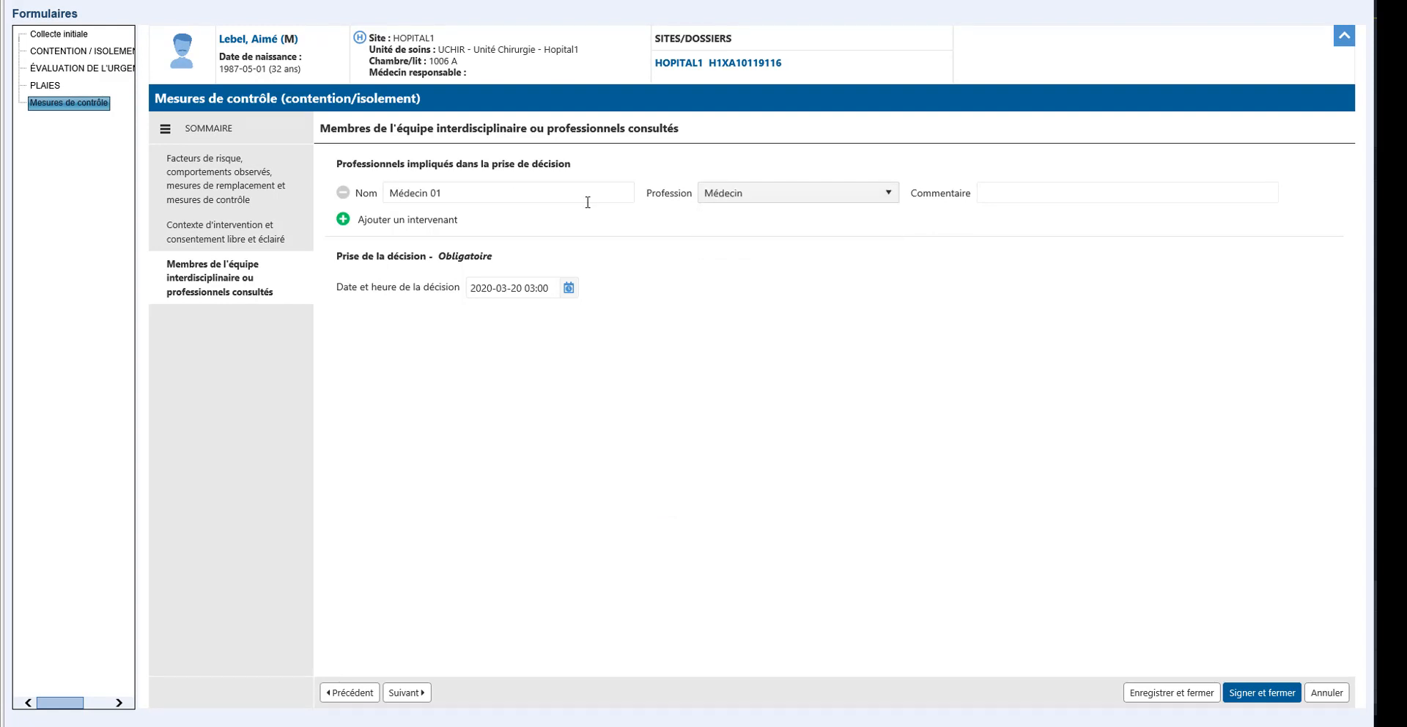
- Add "Infirmière 01" as a second professional with the profession Infirmière chef, and remove that row again
left_click(339, 220)
type("Infirmière 01")
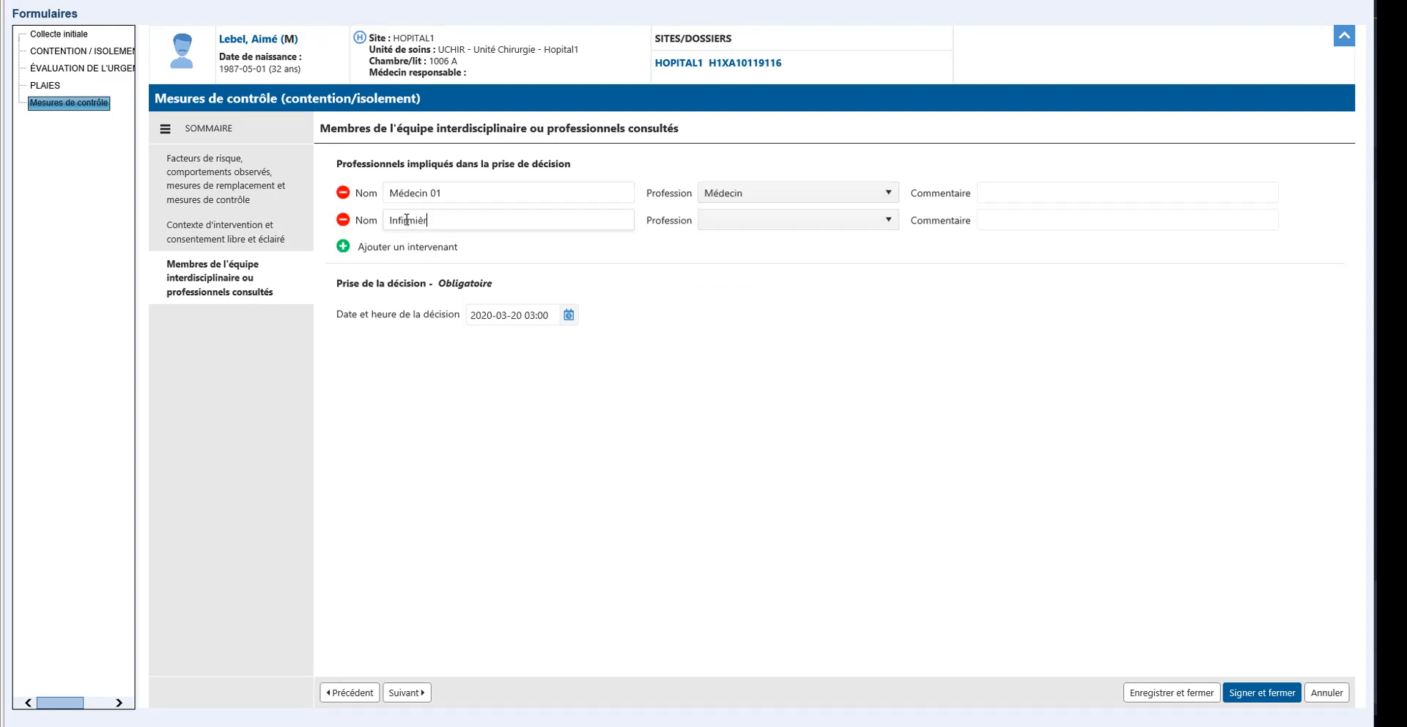
left_click(841, 224)
left_click(835, 257)
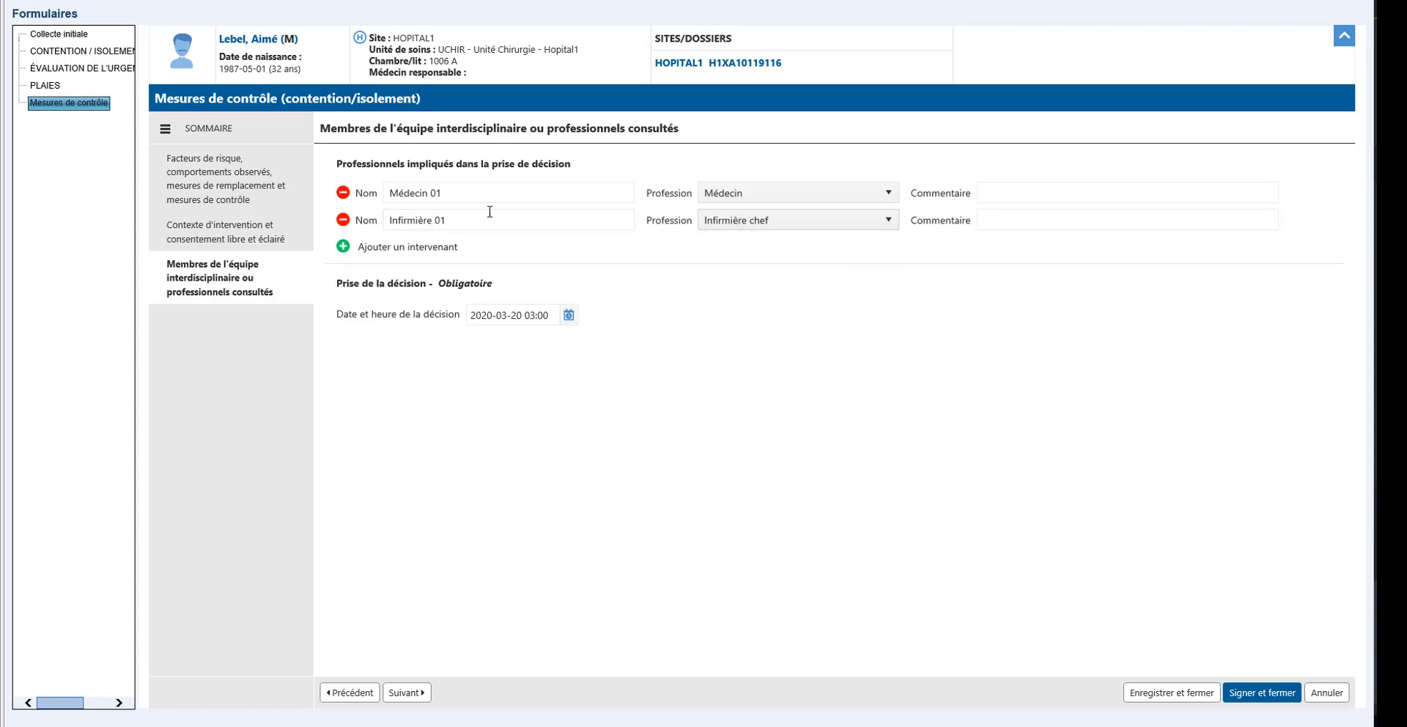
left_click(343, 220)
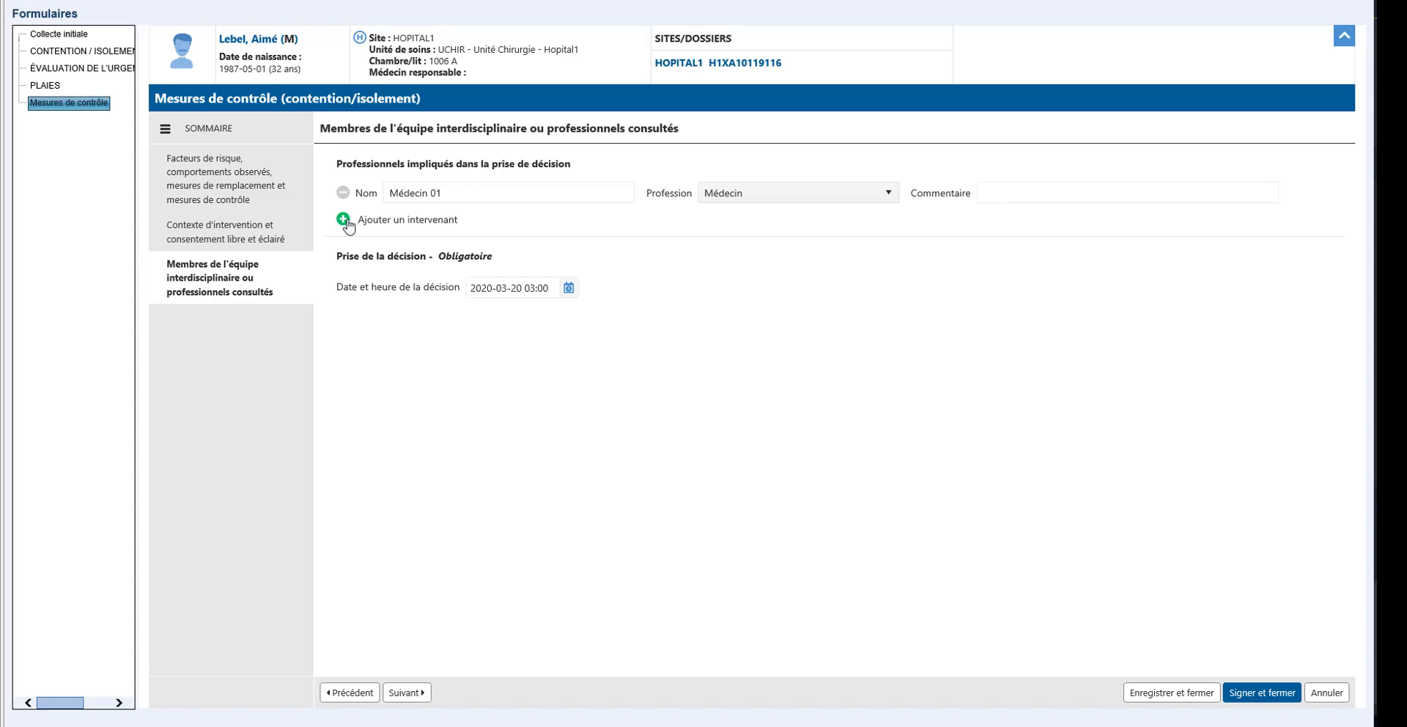
- Try to sign and close the control measure form, and cancel the identity validation
left_click(1263, 696)
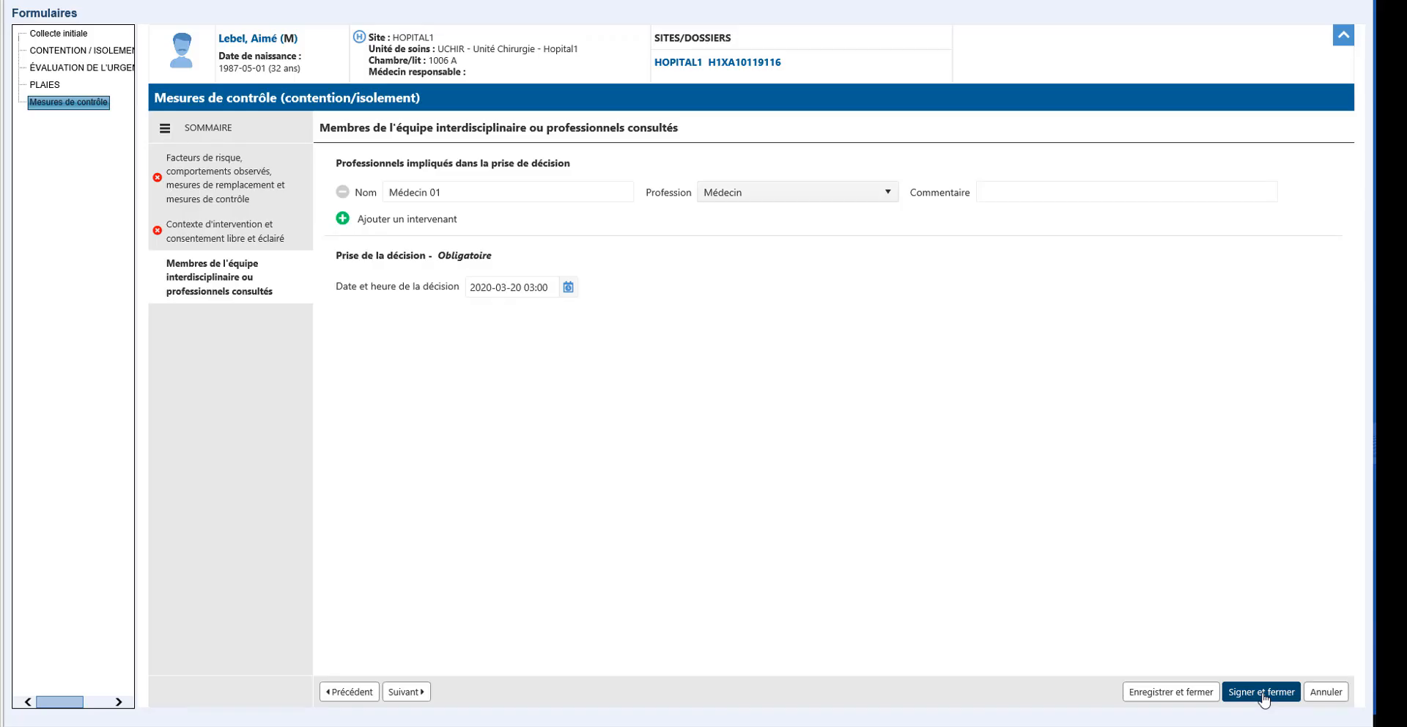
left_click(1265, 700)
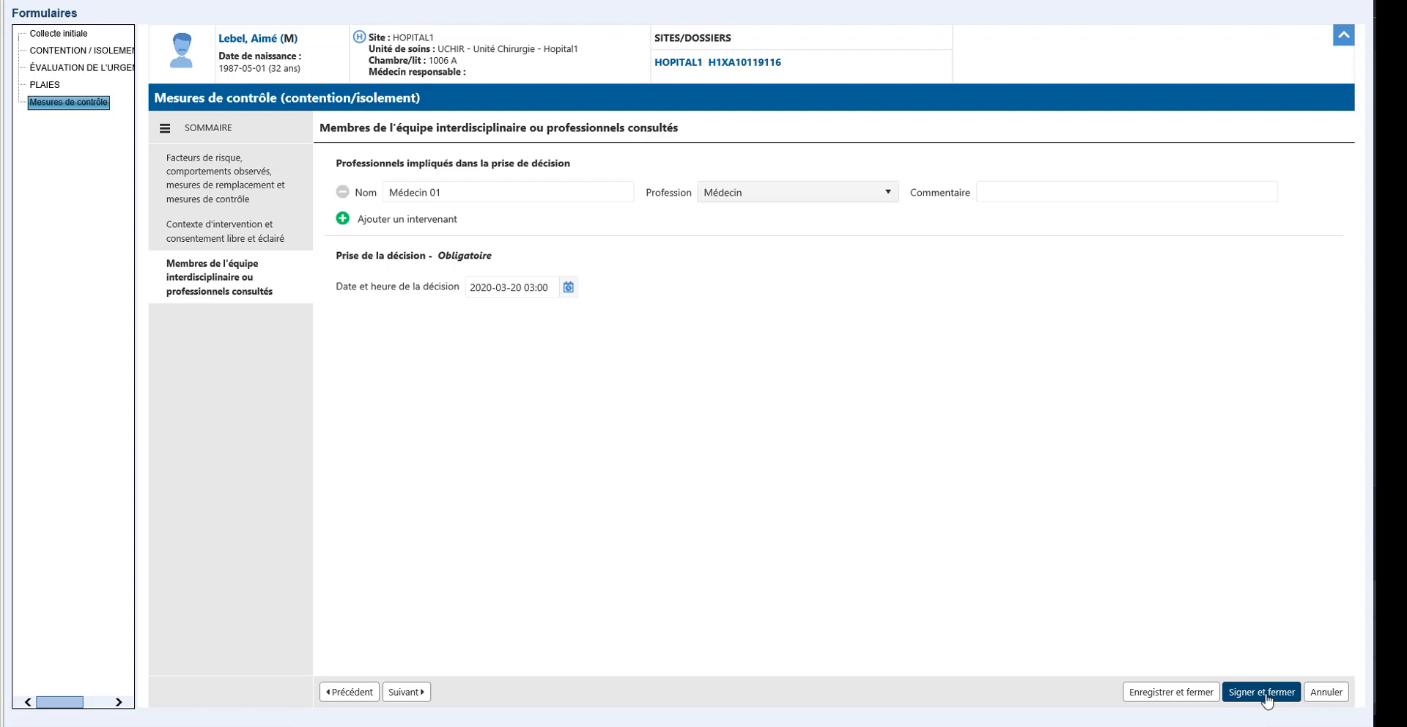
left_click(1267, 700)
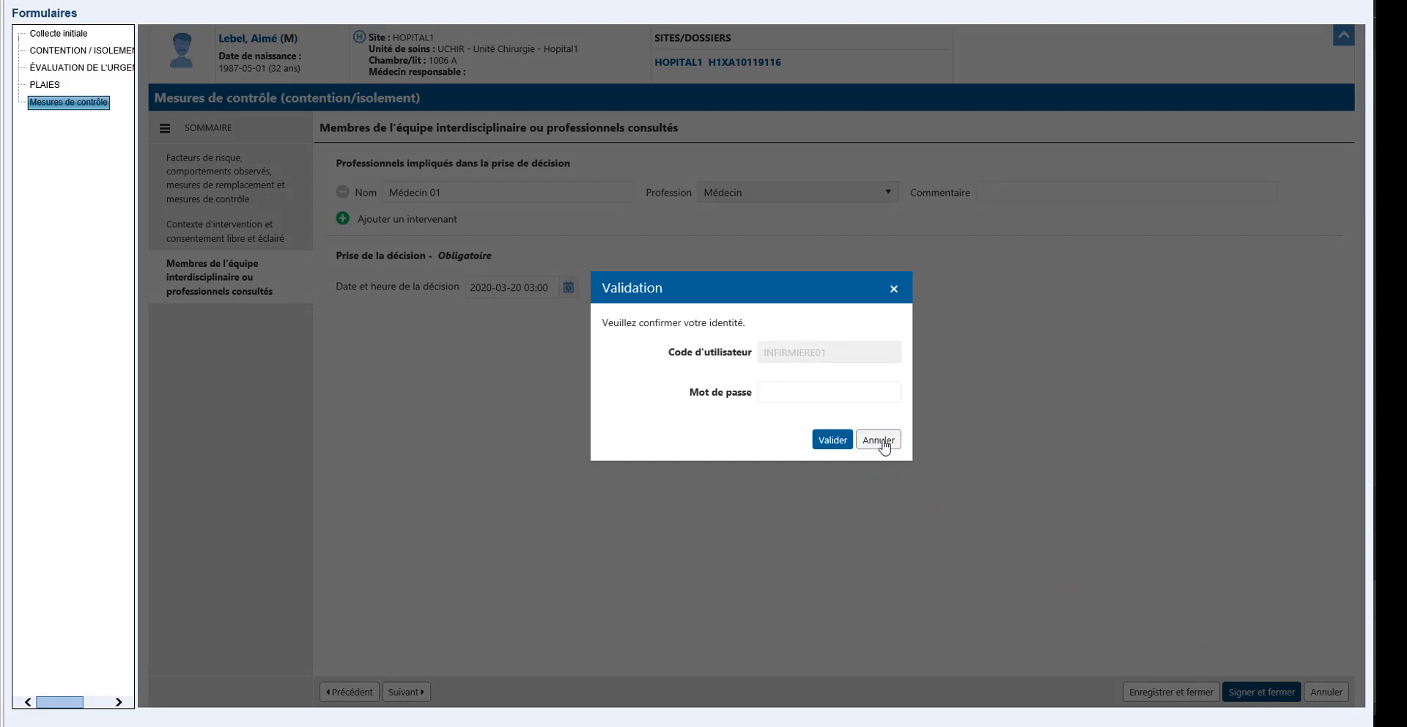
left_click(879, 441)
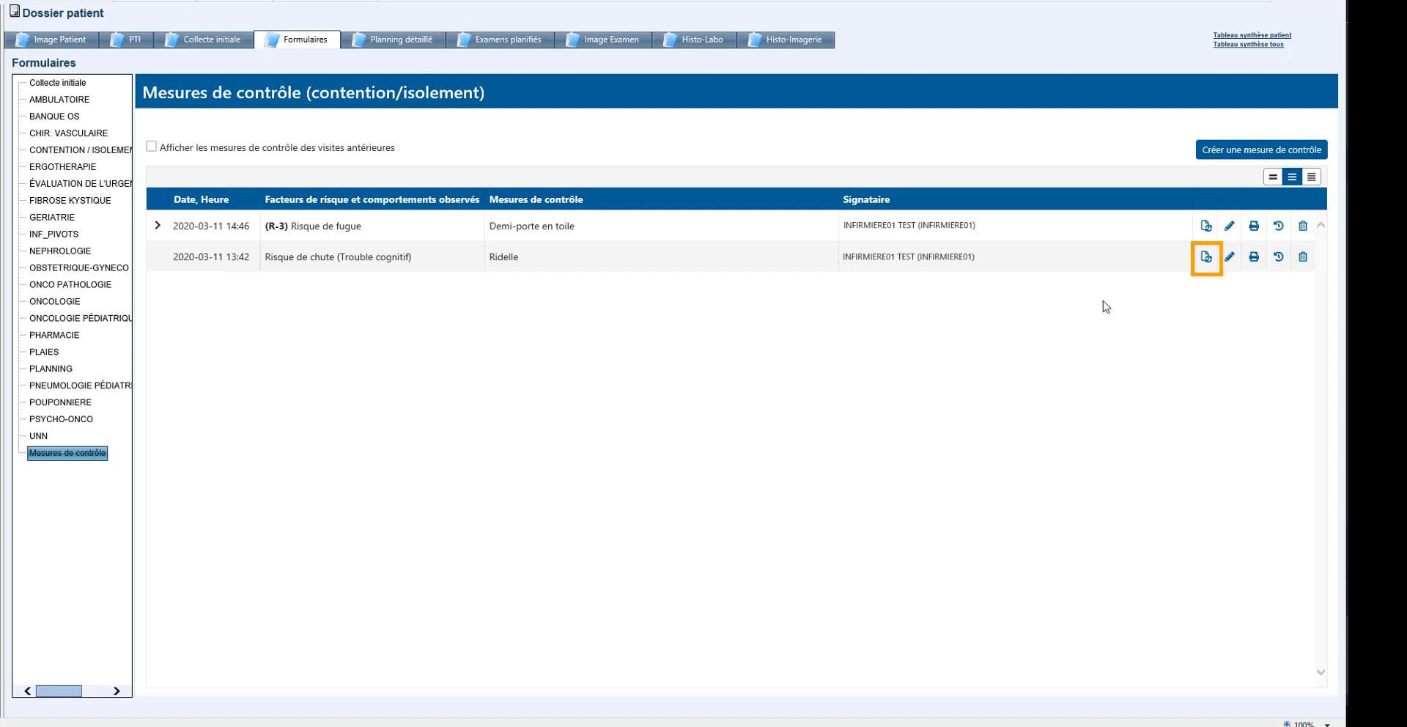
left_click(1205, 258)
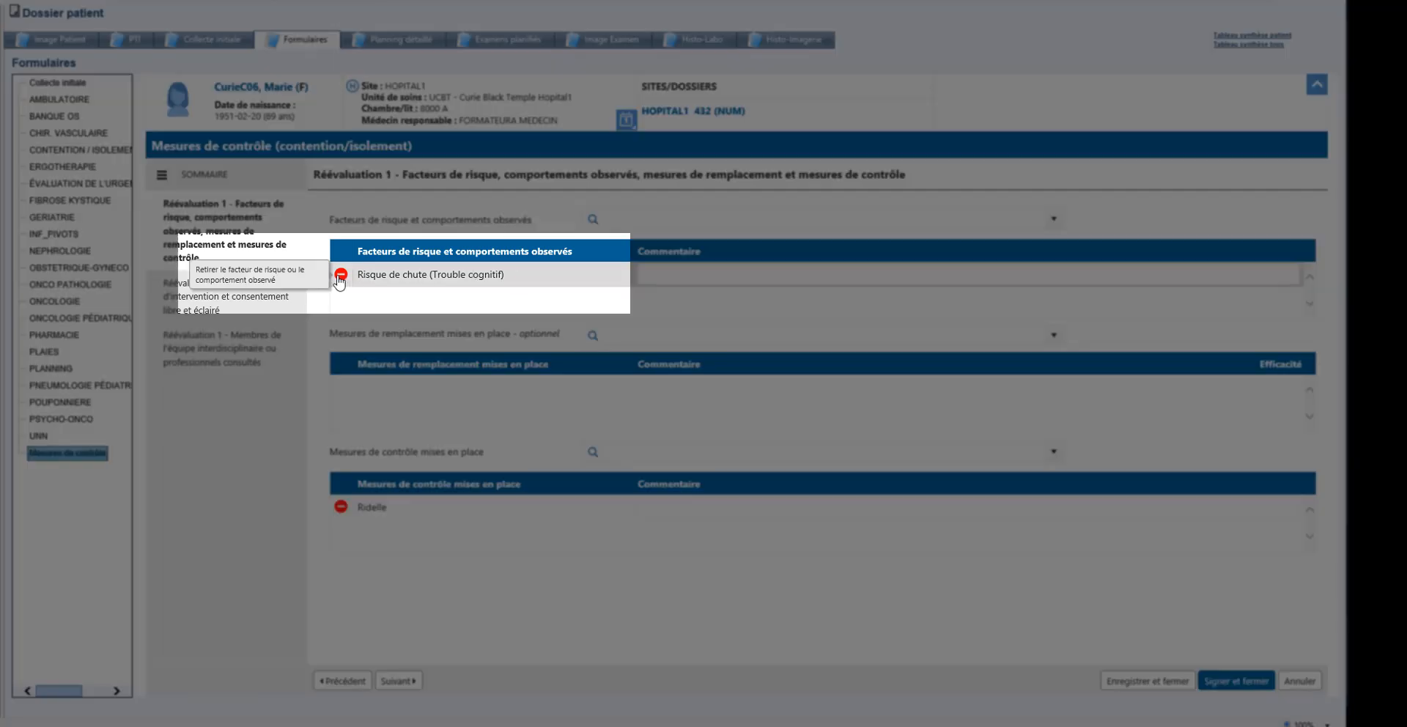
left_click(341, 276)
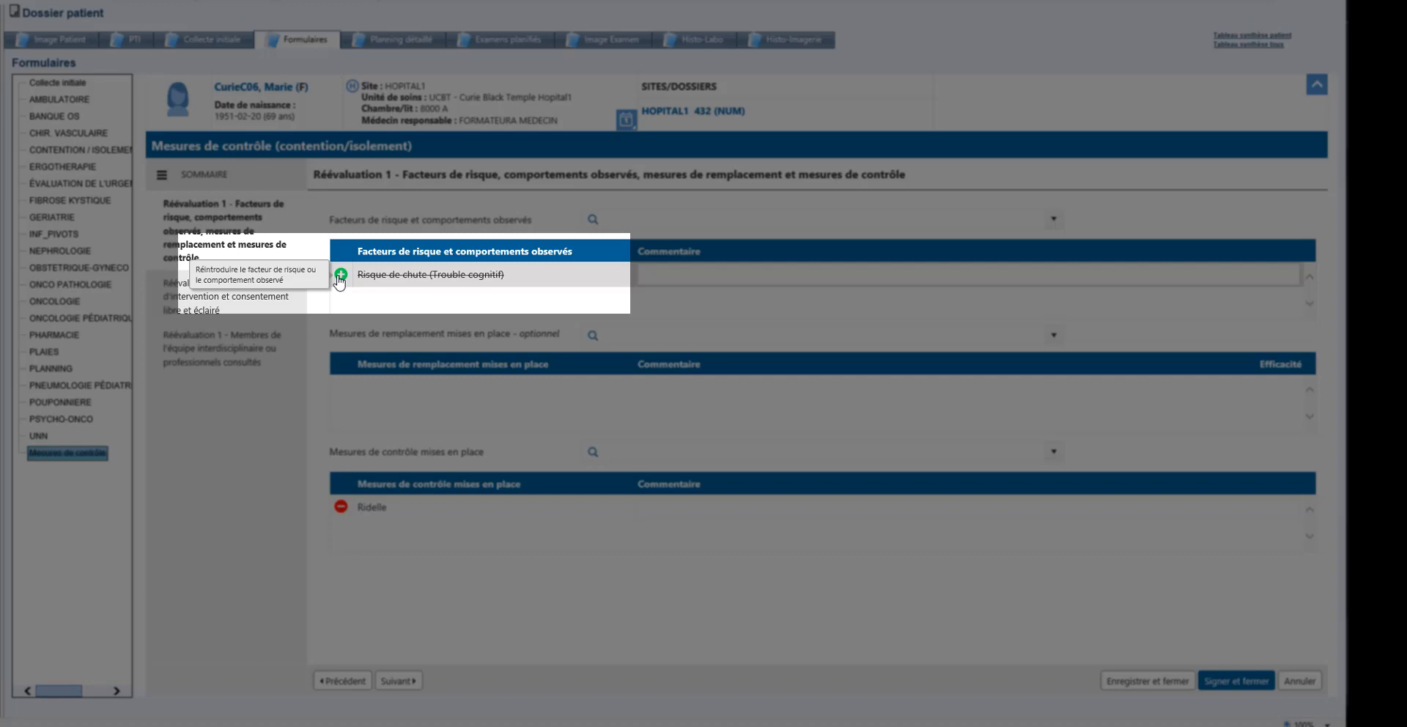
left_click(340, 277)
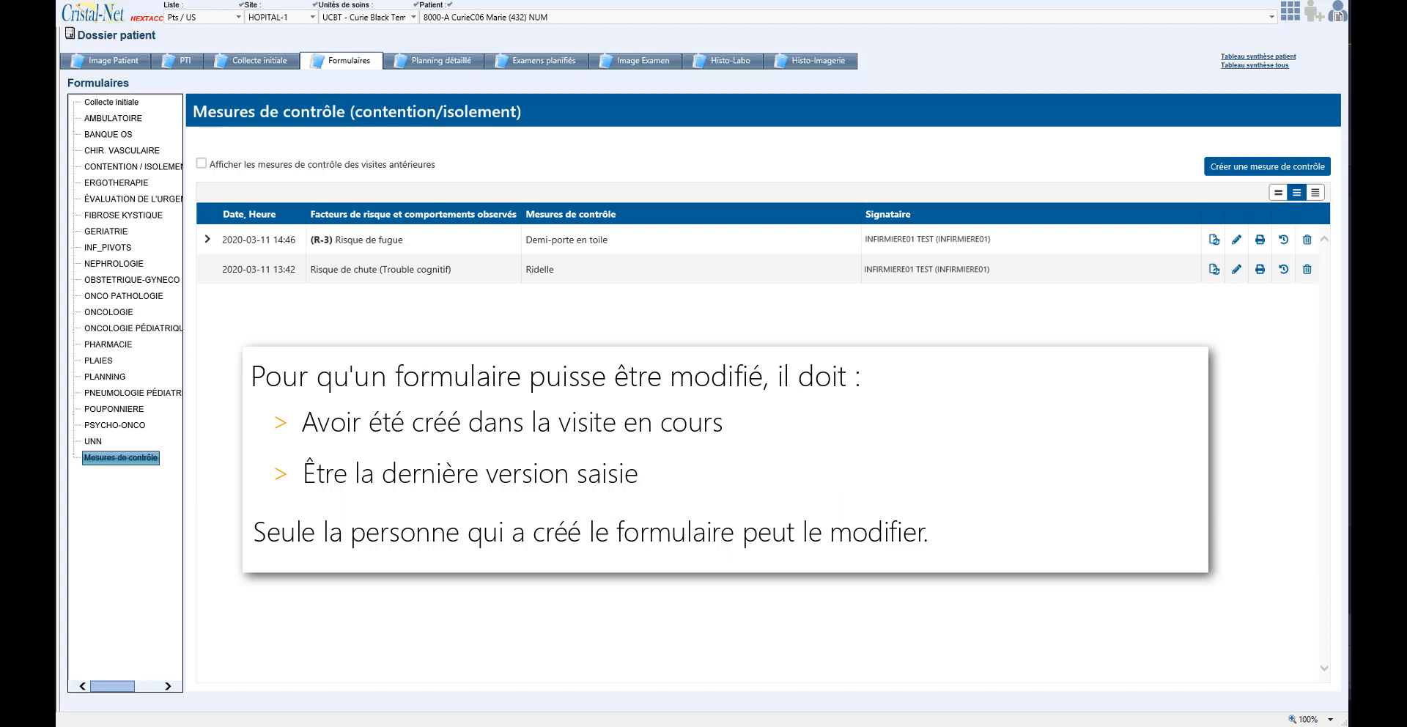
left_click(1236, 271)
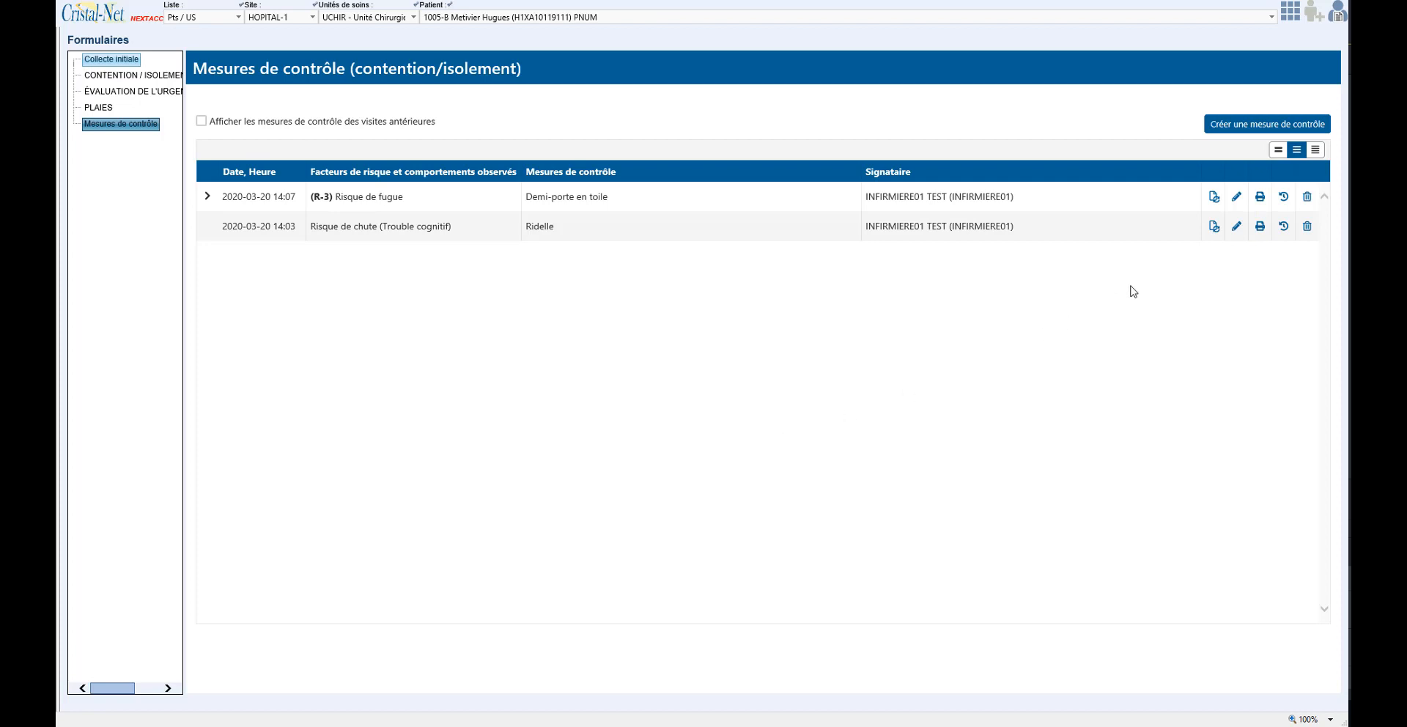
left_click(1307, 227)
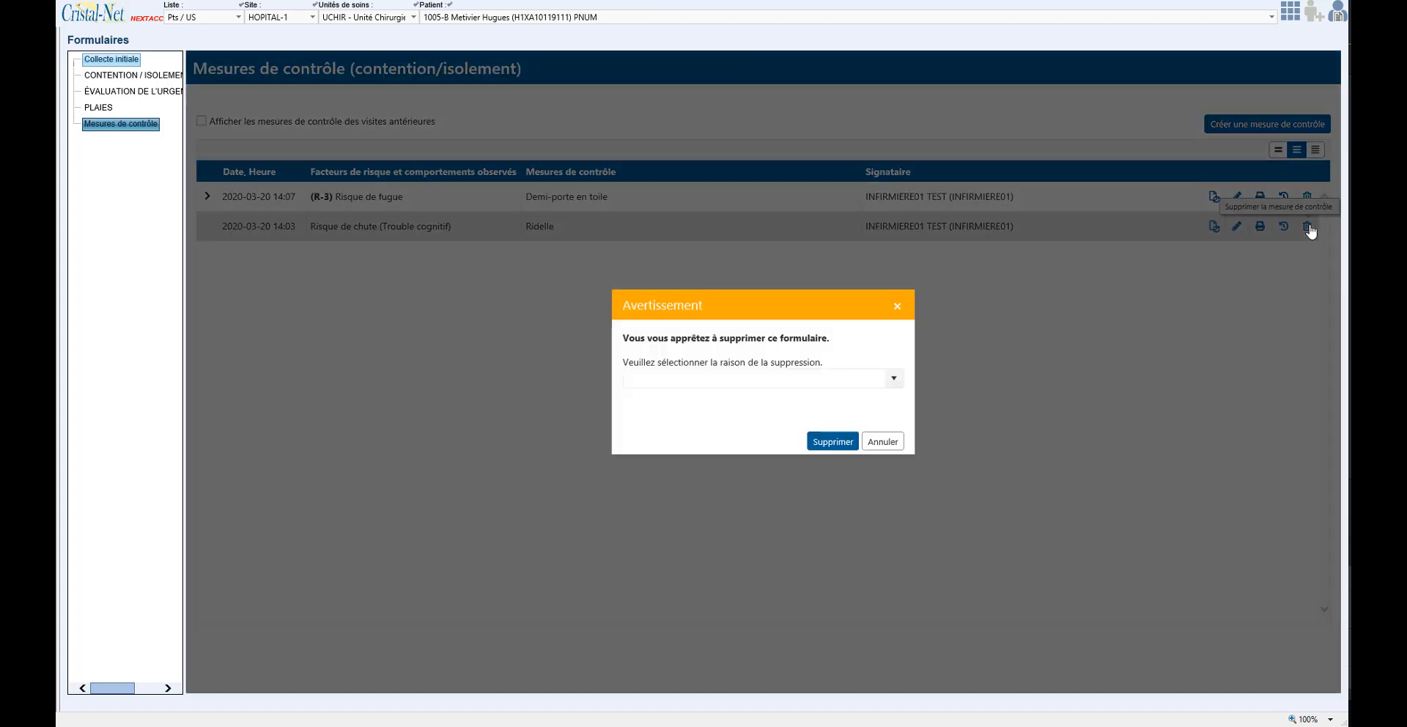
left_click(894, 379)
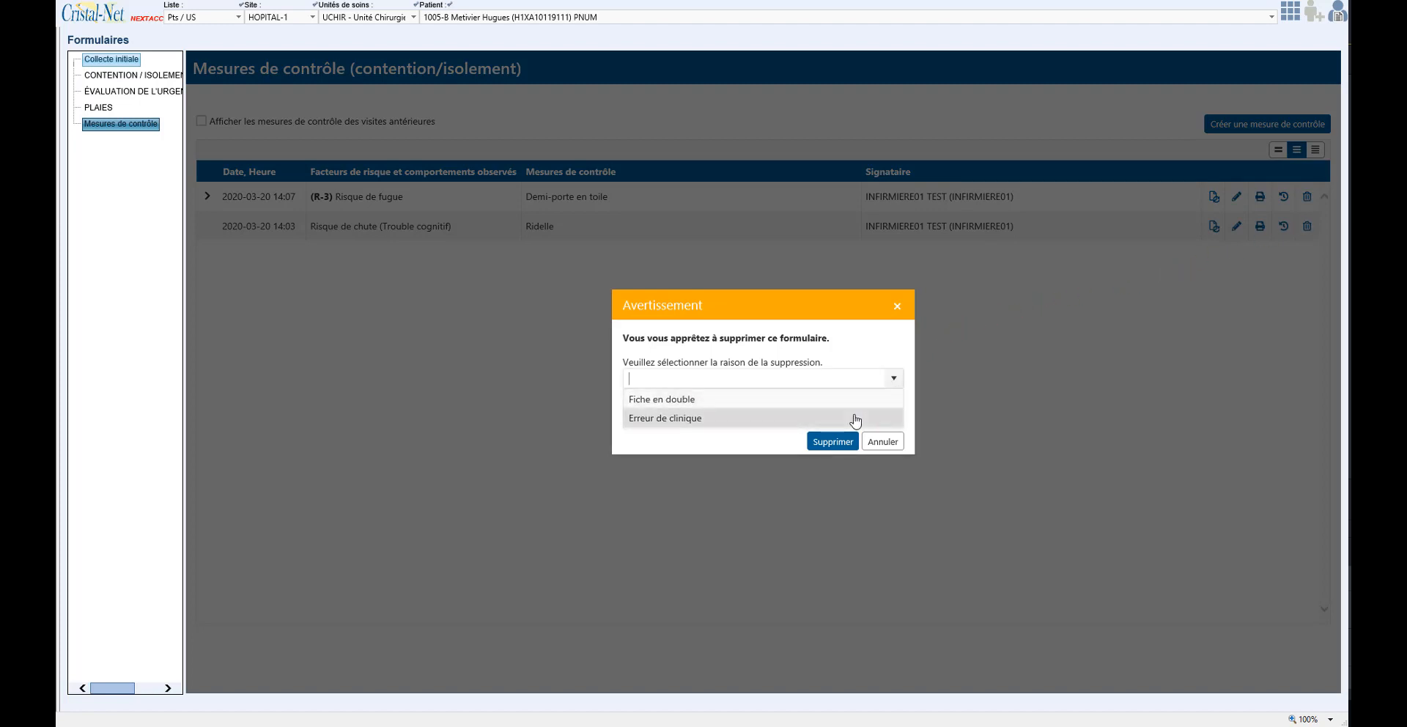
left_click(854, 415)
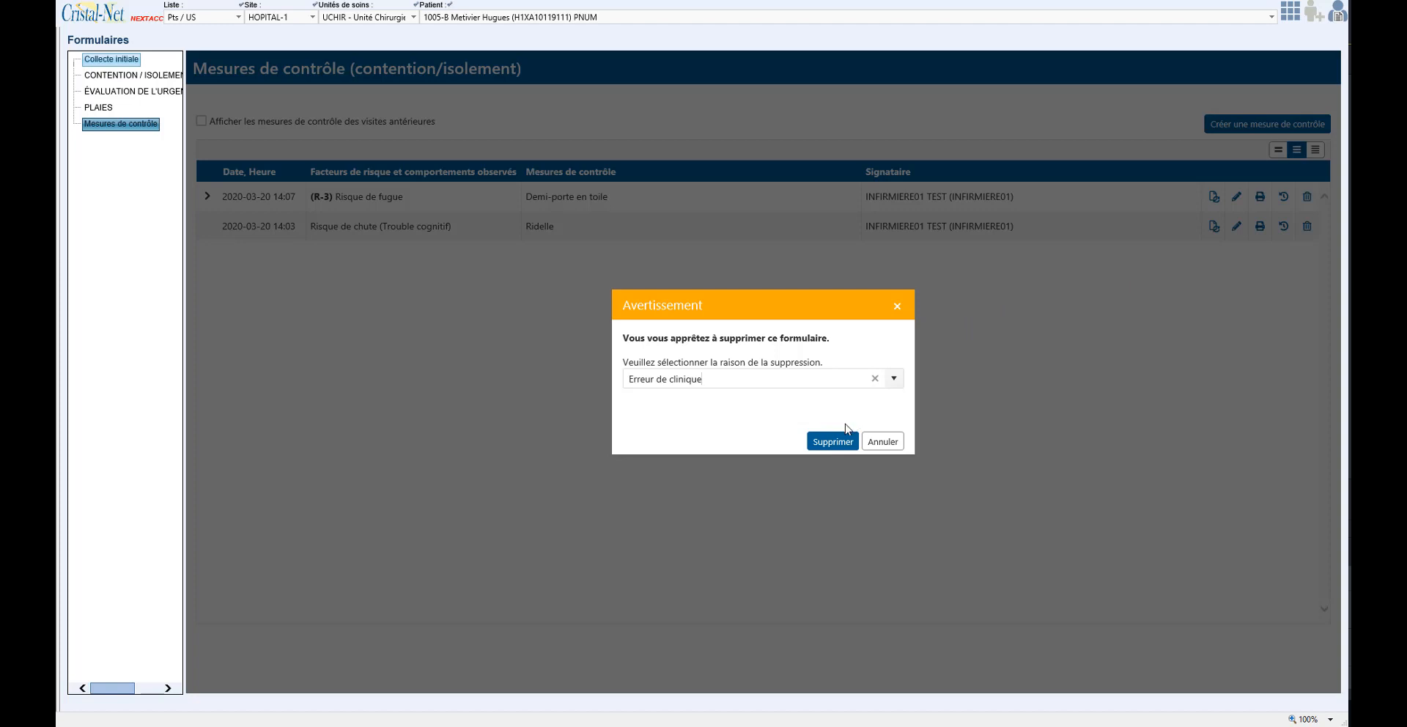
left_click(842, 443)
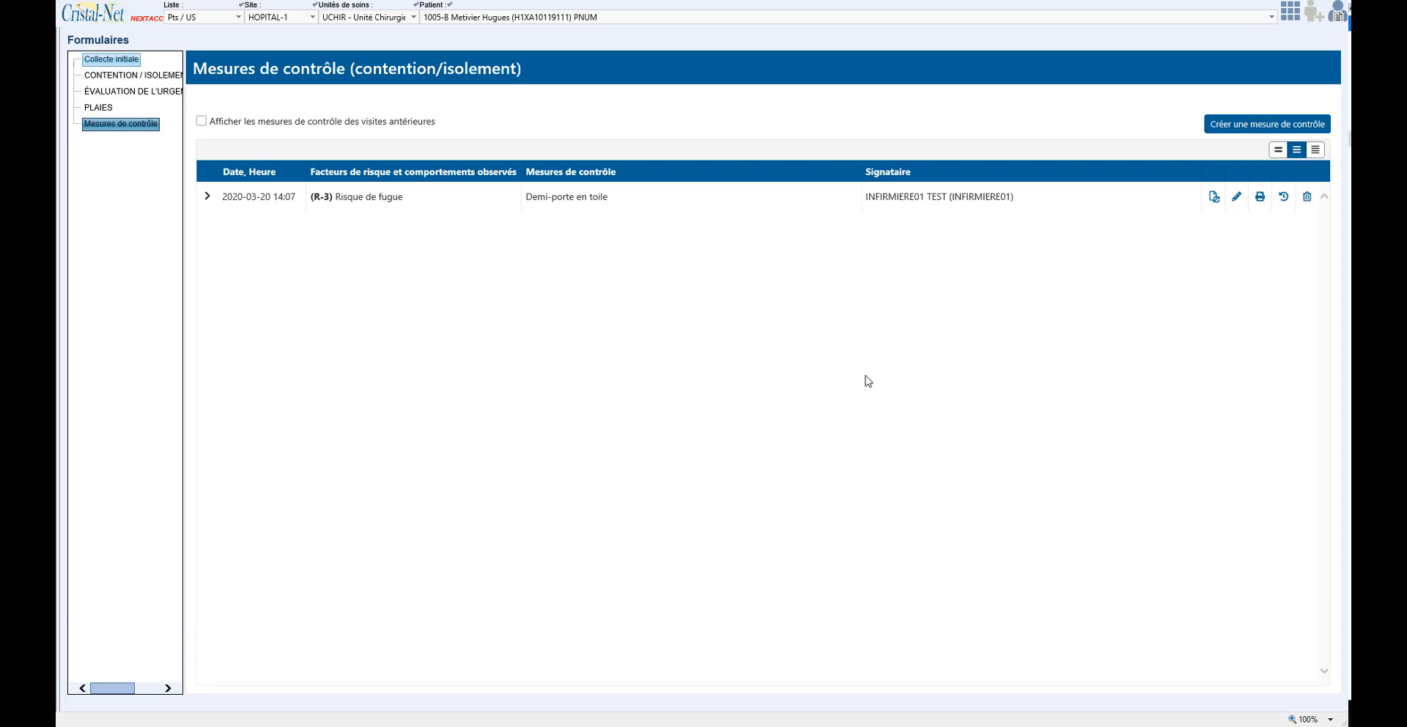
left_click(1284, 199)
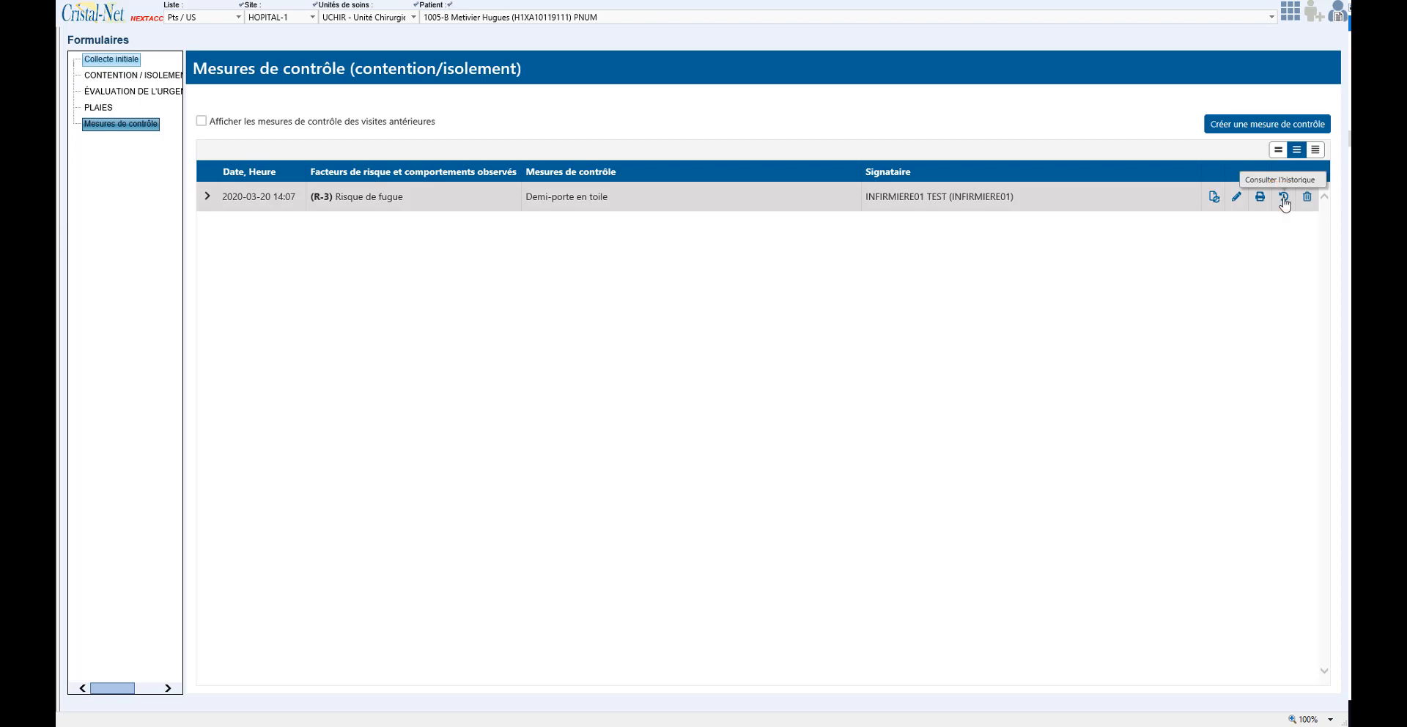